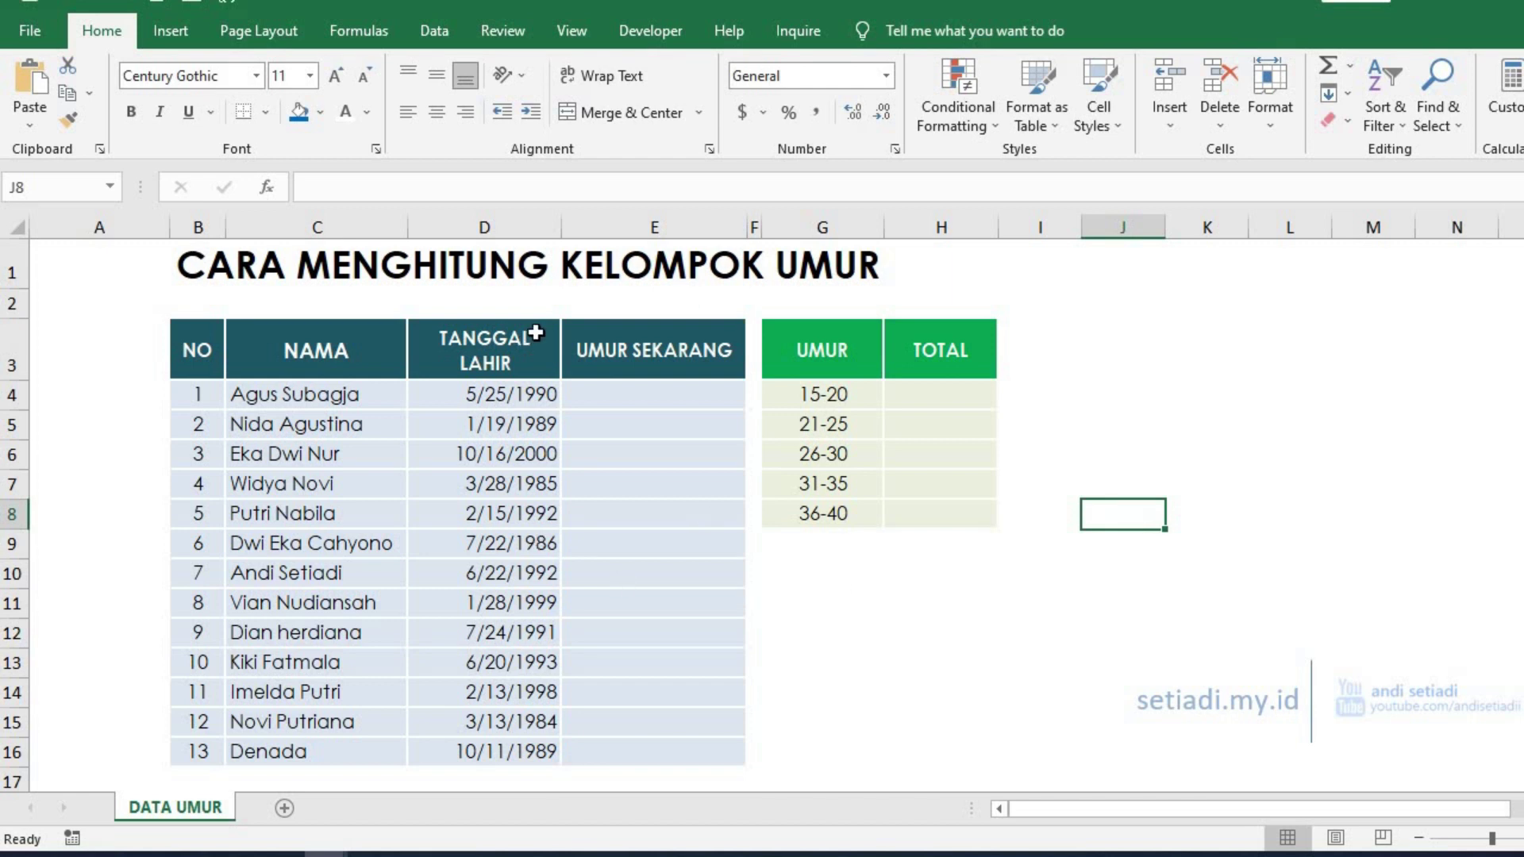
Step: Calculate the first person's current age in E4 with =DATEDIF(D4,TODAY(),"Y") and fill the formula down to E16
click(617, 394)
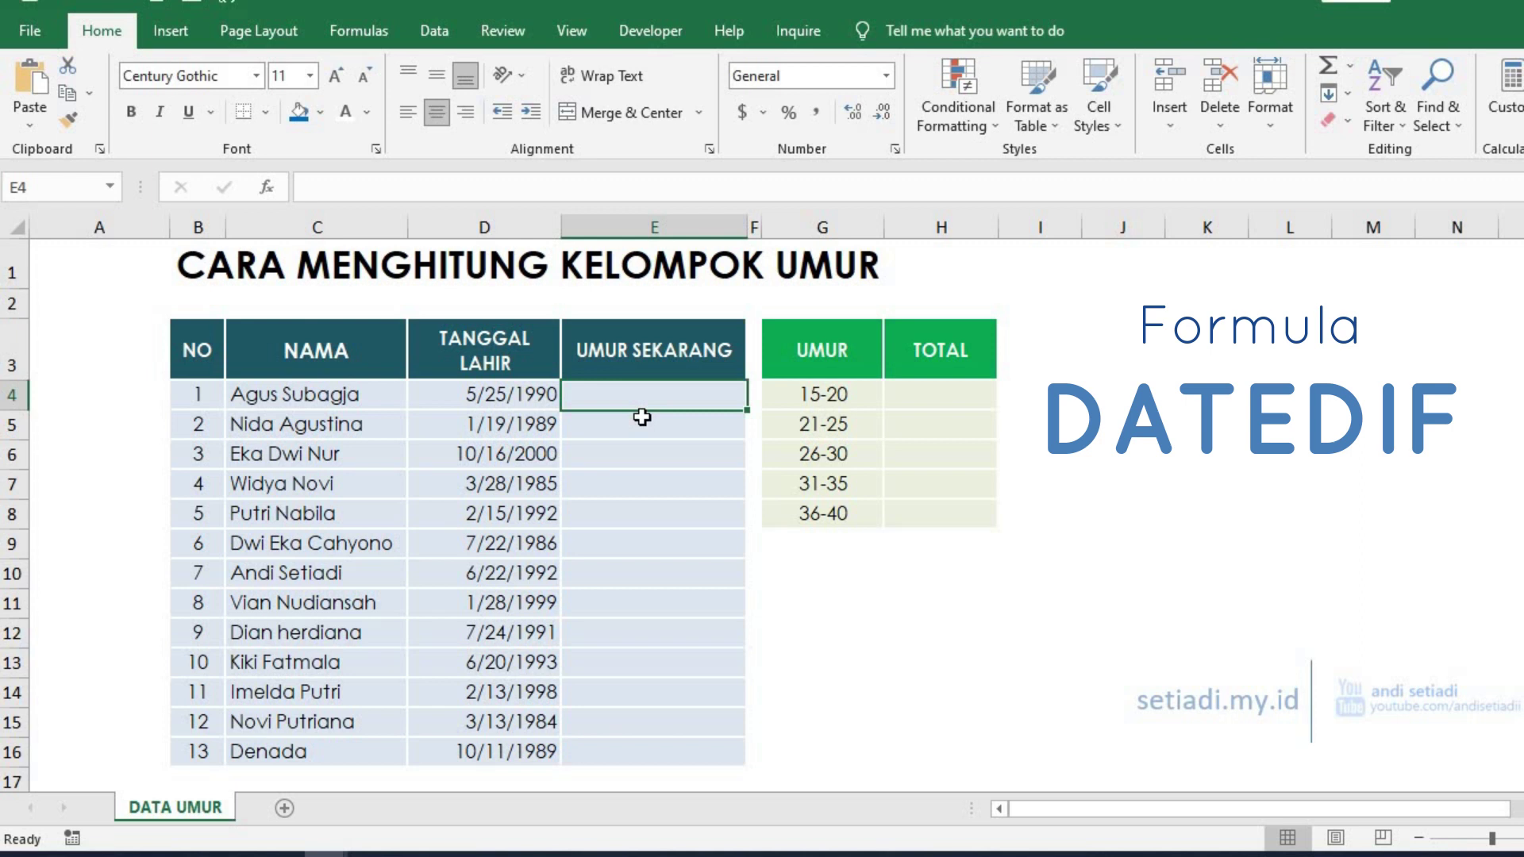
text(=dat)
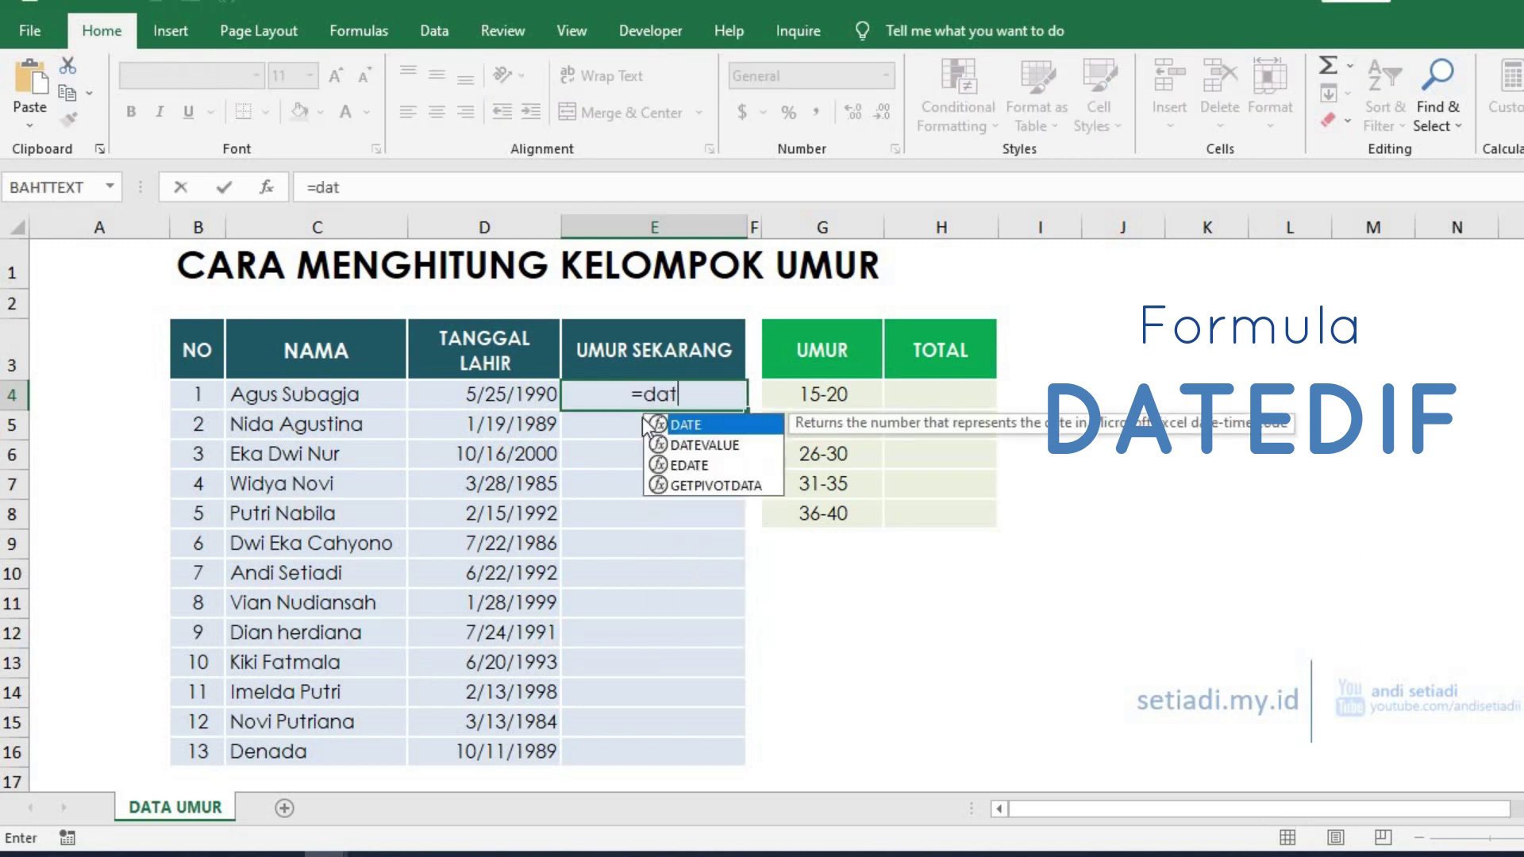
text(edif)
key(BackSpace)
key(BackSpace)
key(BackSpace)
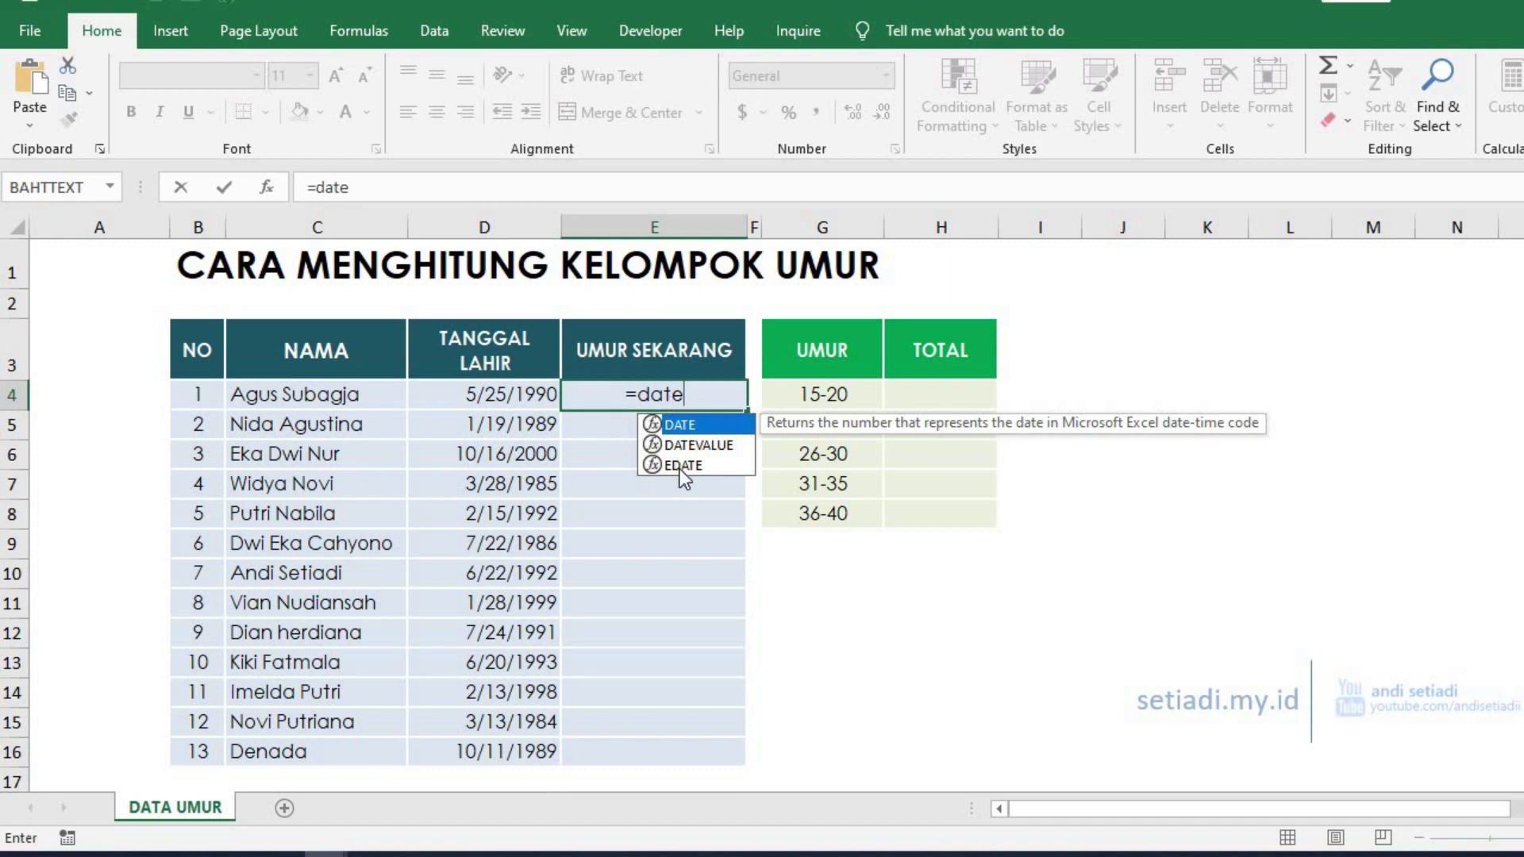
text(dif()
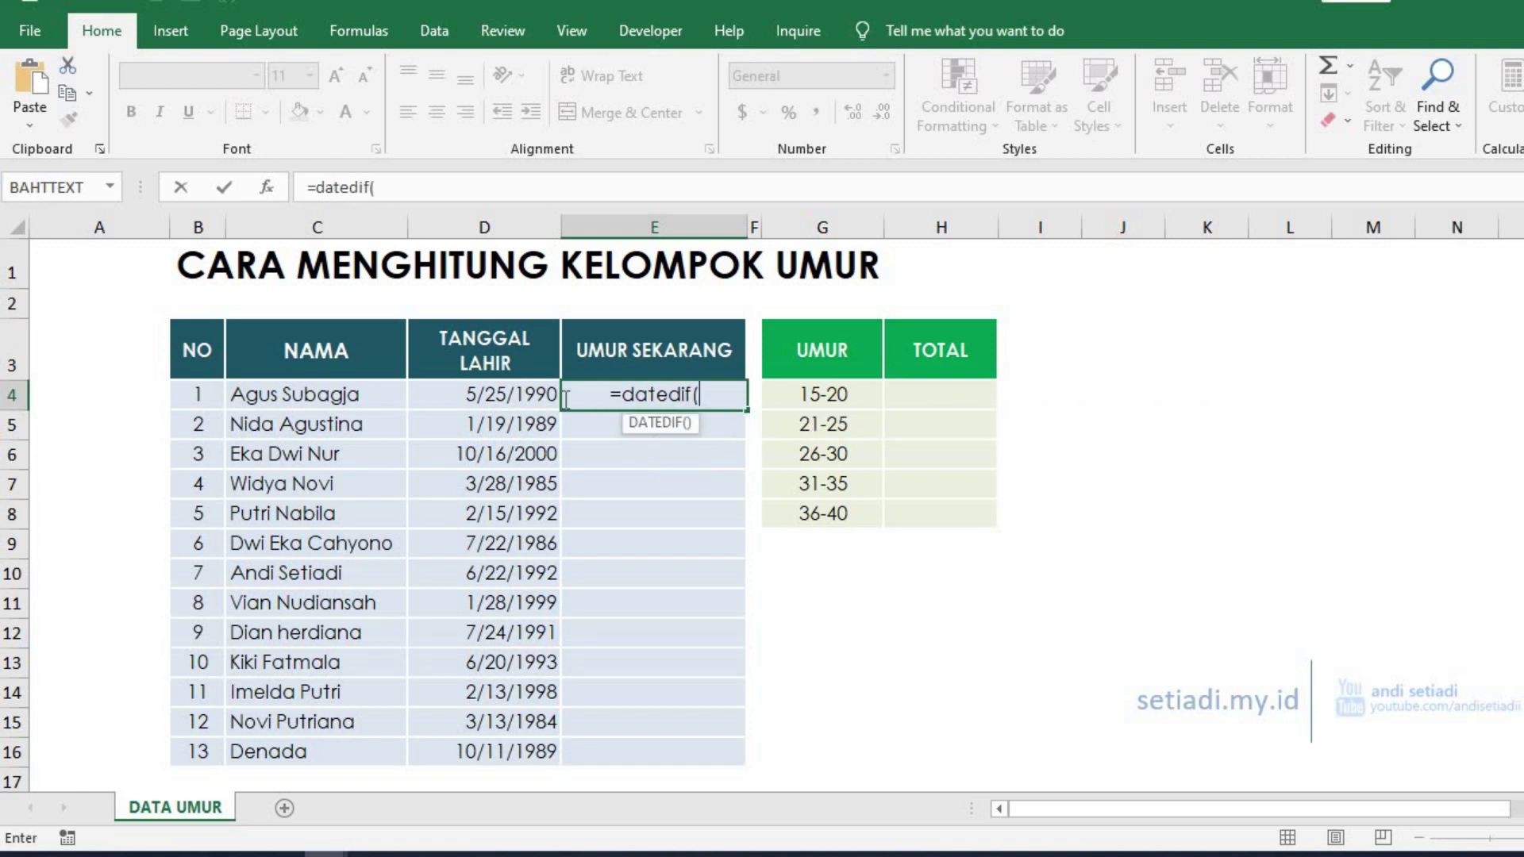
click(519, 400)
text(,)
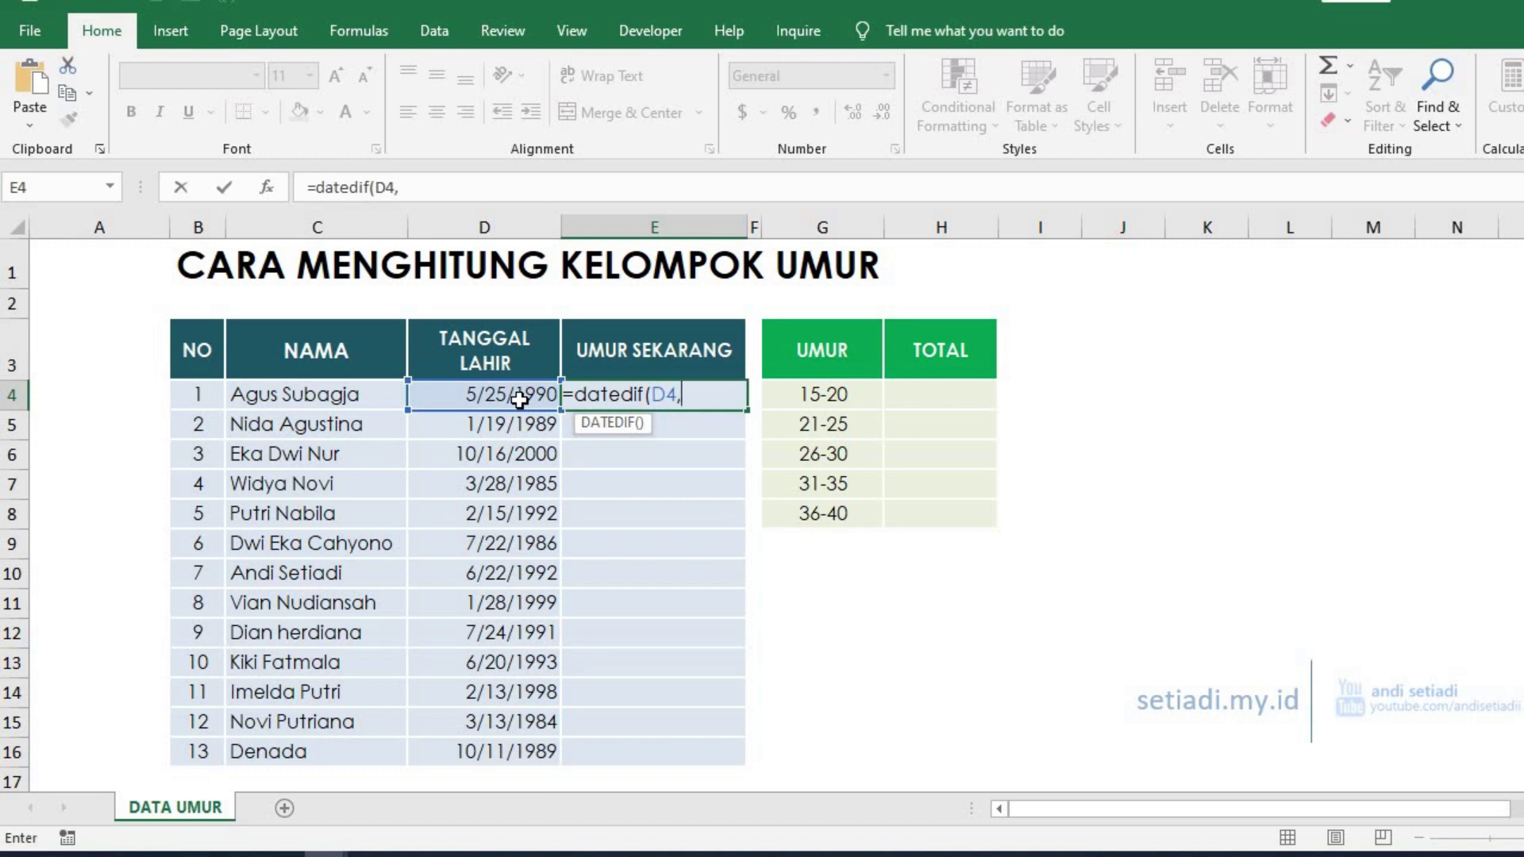
text(today)
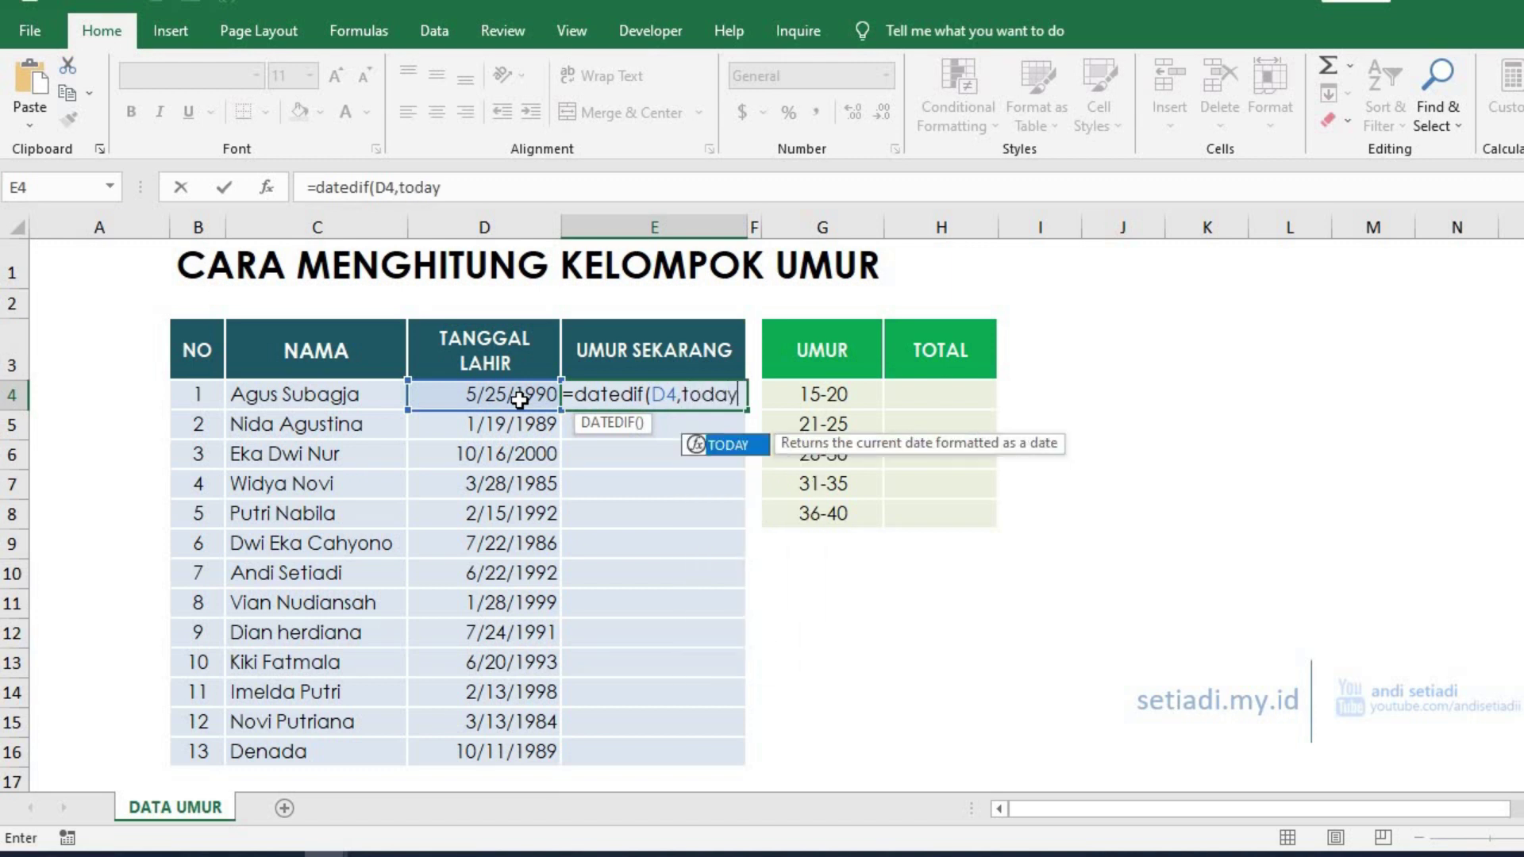
text((),)
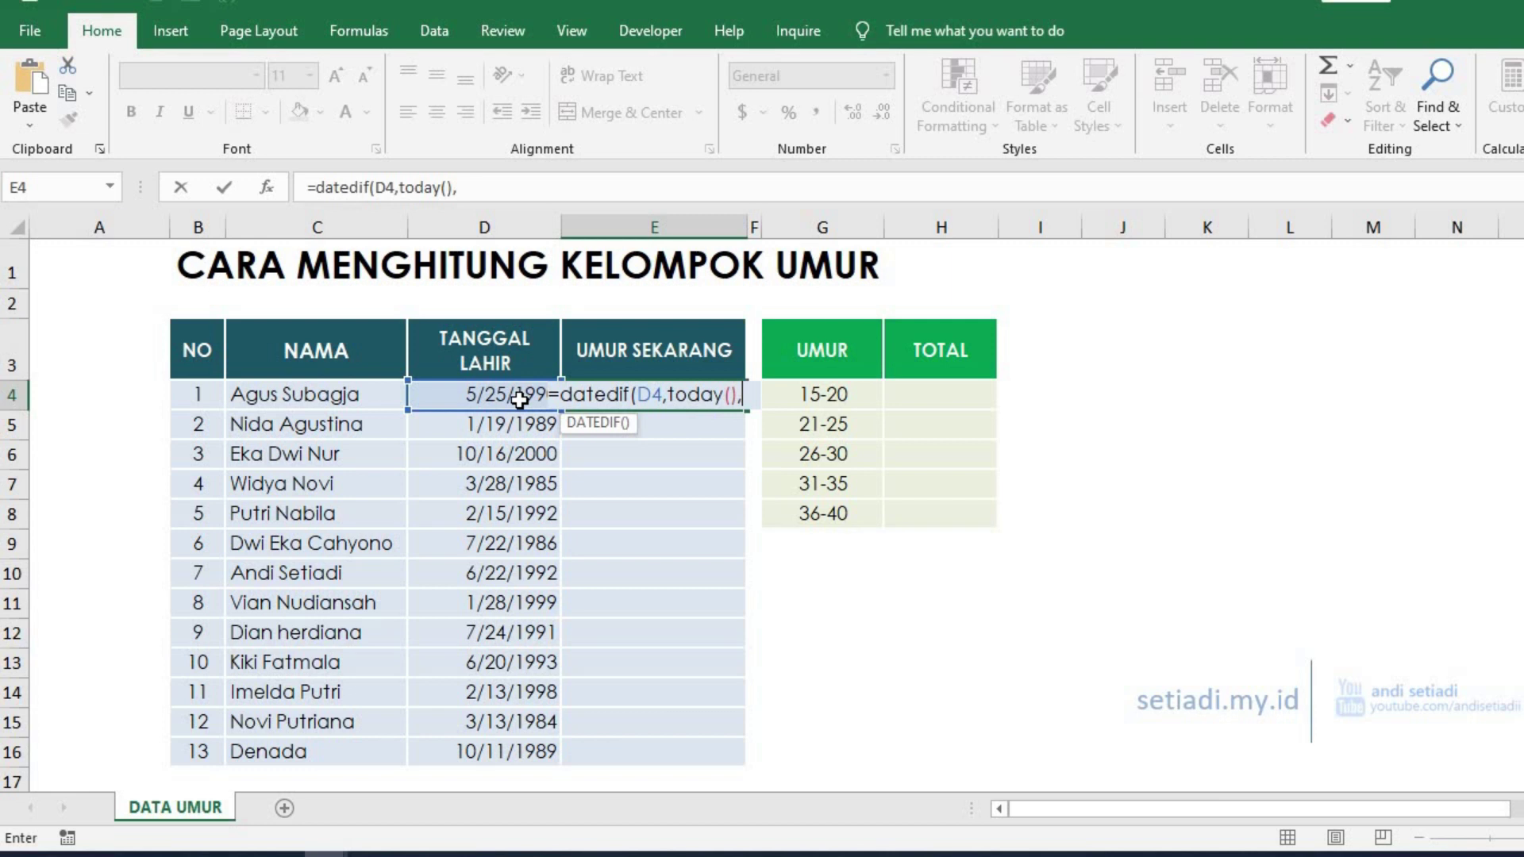
text("Y"))
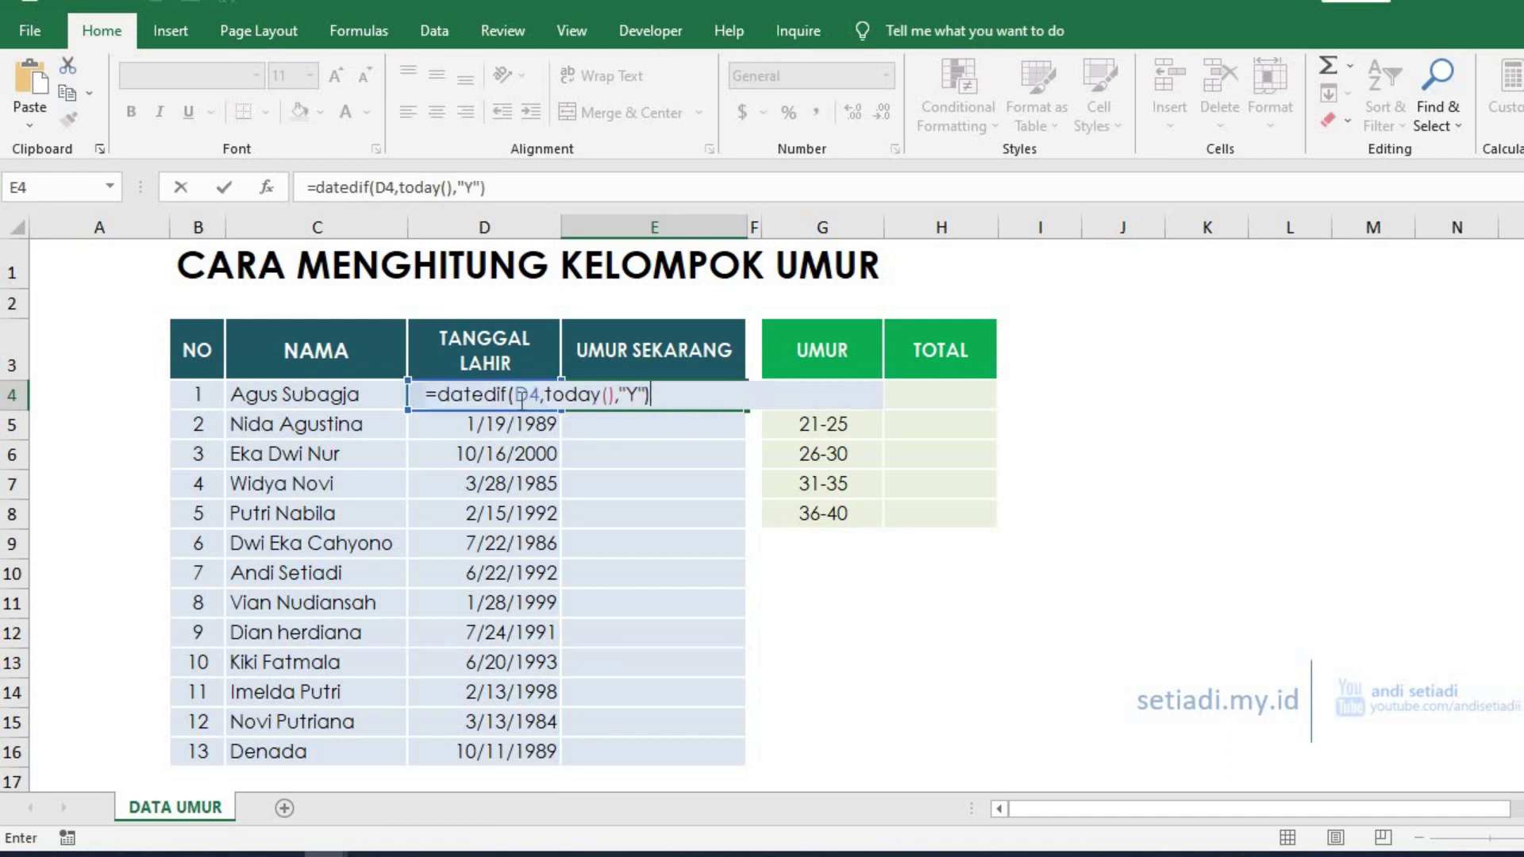
key(Return)
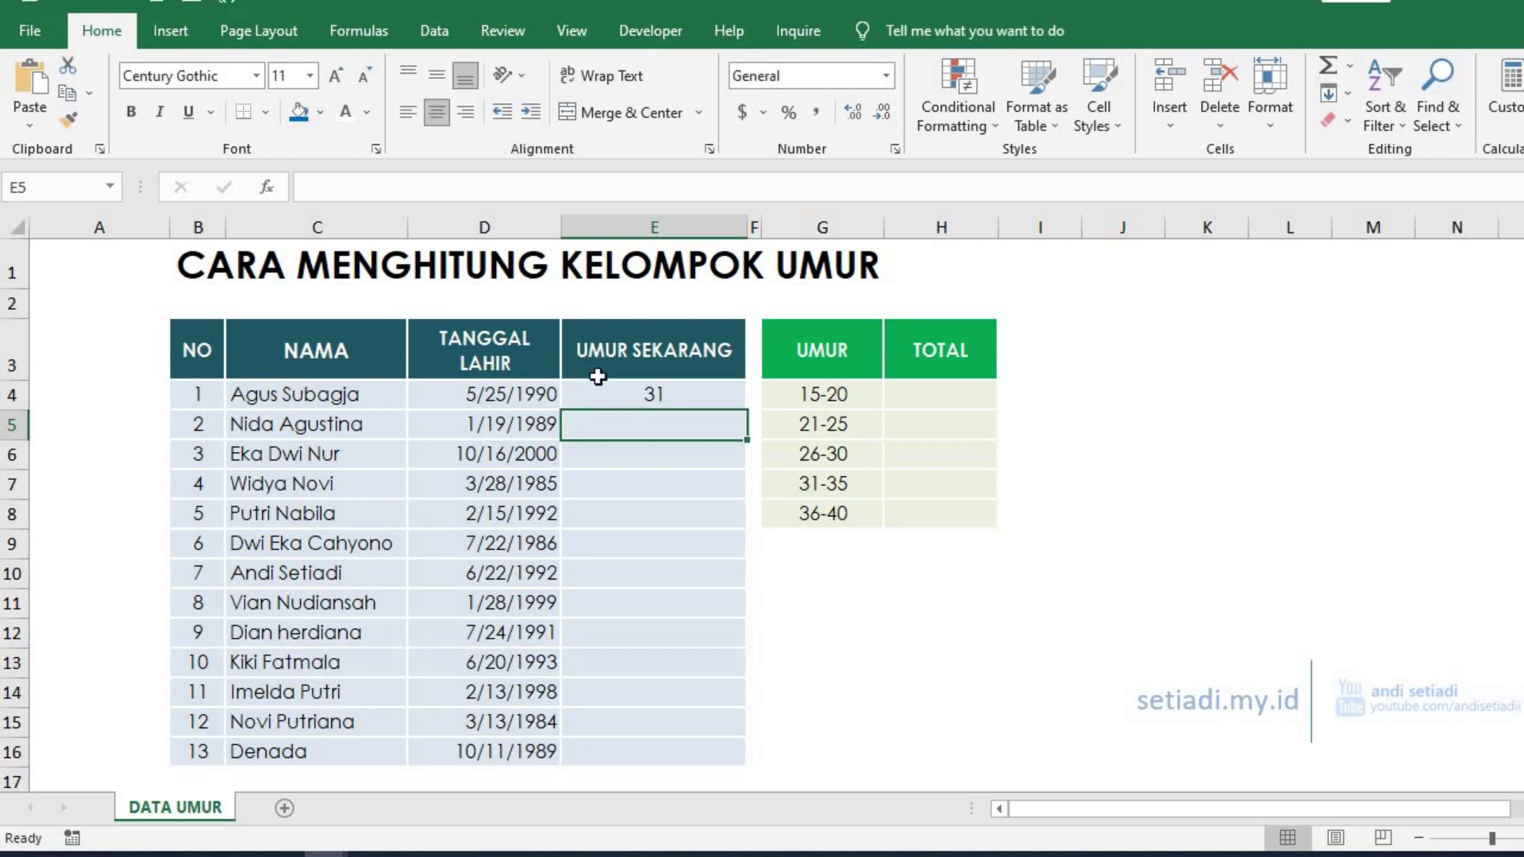
click(655, 395)
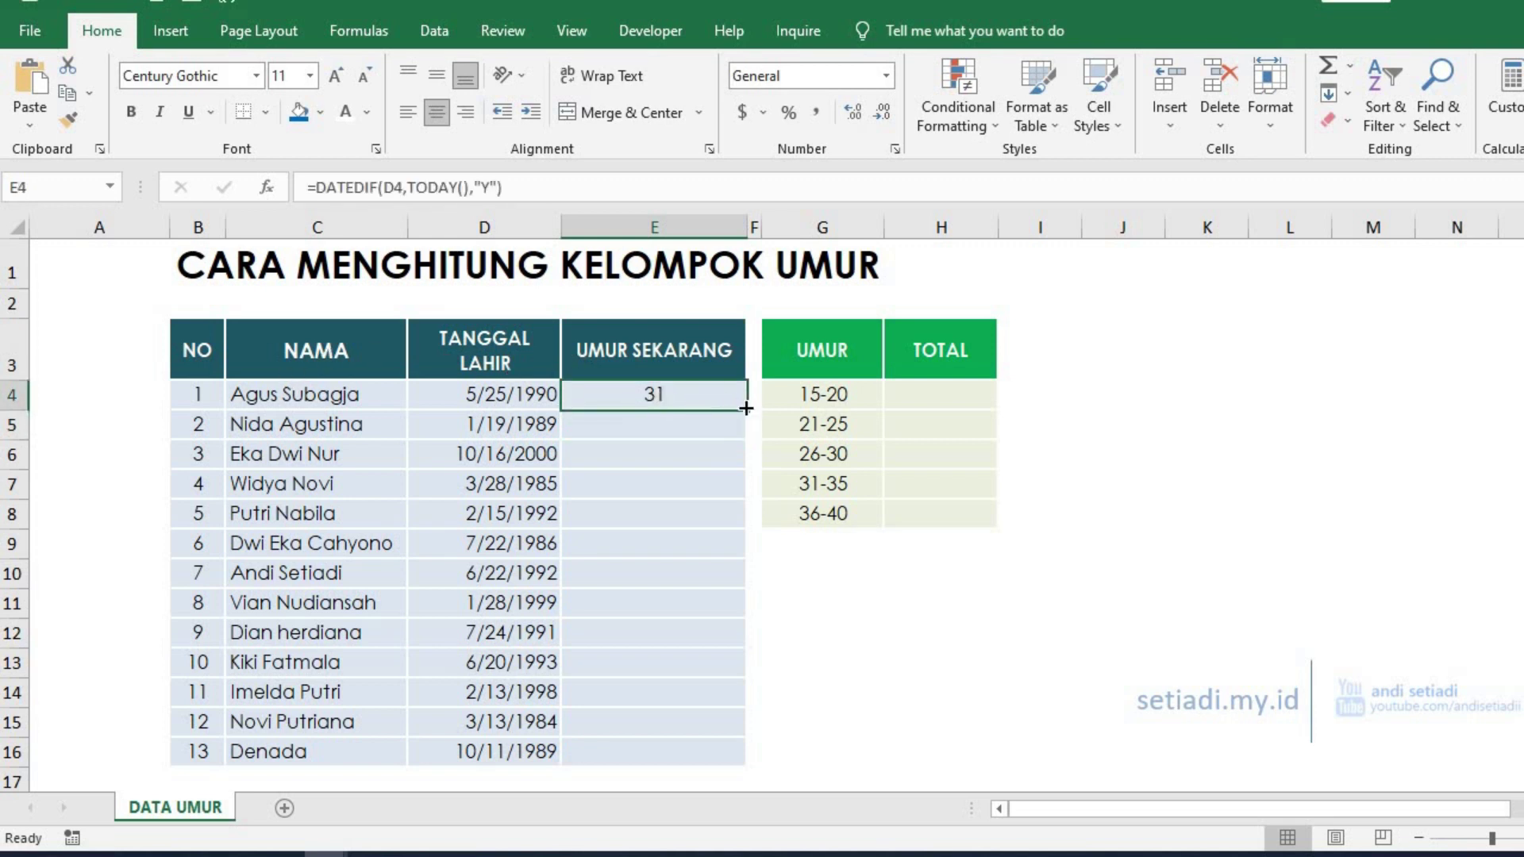
drag(746, 411, 749, 763)
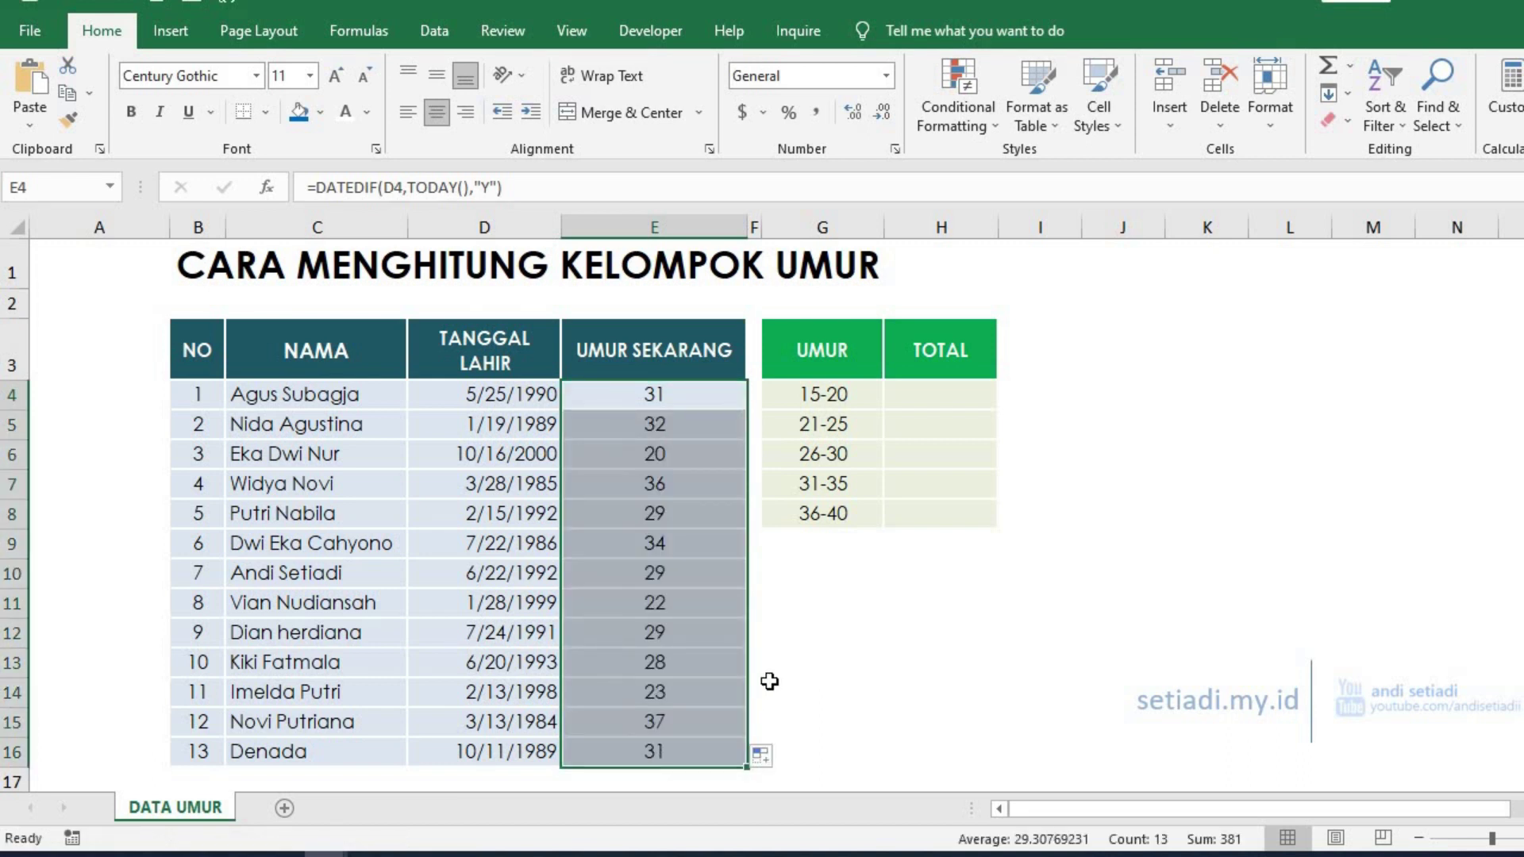
Step: Count all the current ages in the 15-20 group's total cell H4 with =COUNT(E4:E16)
click(943, 395)
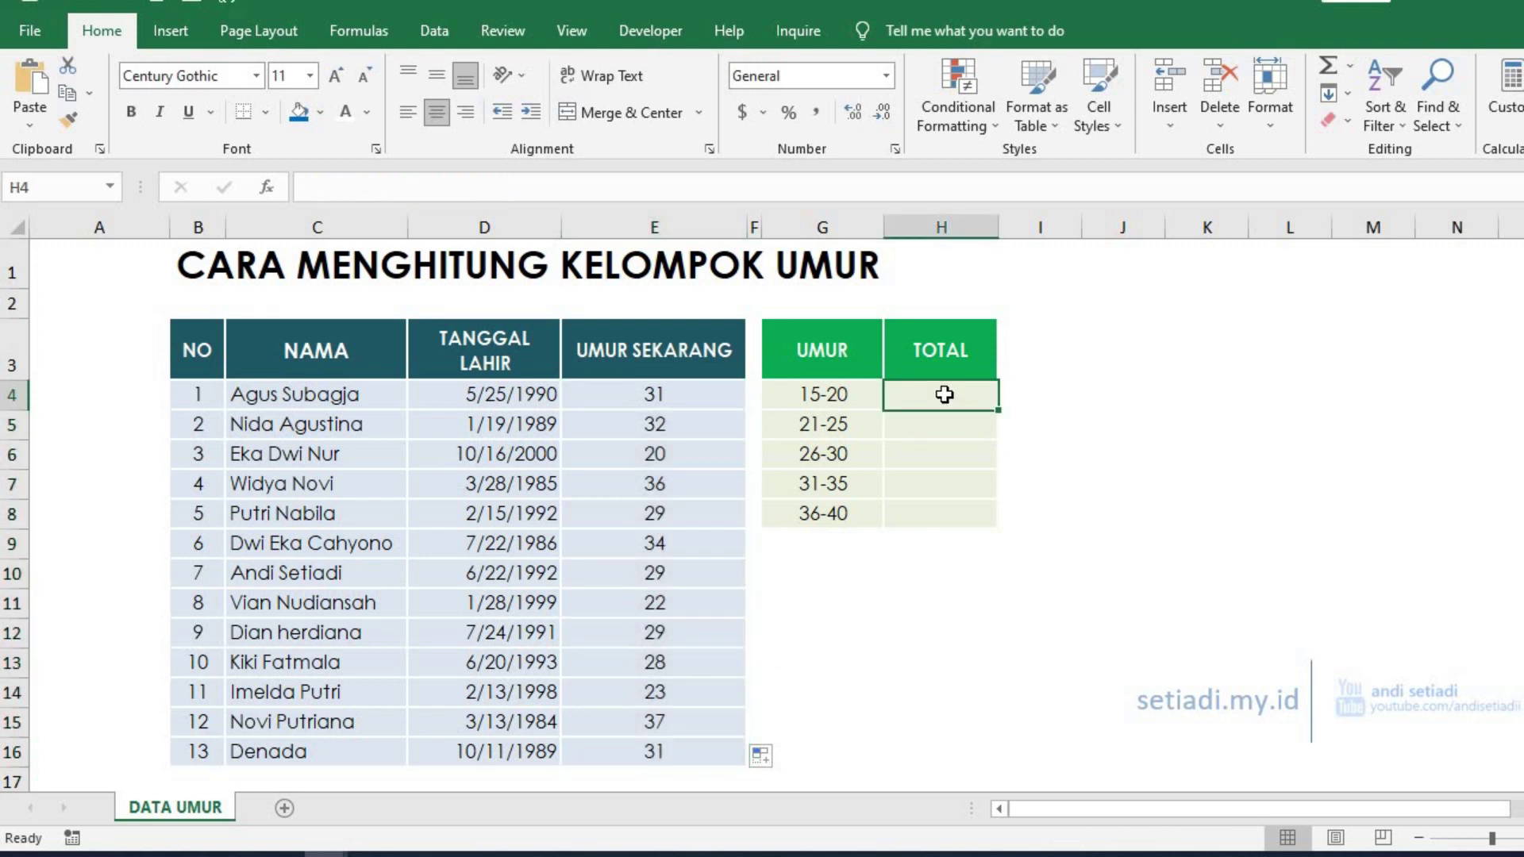
click(916, 423)
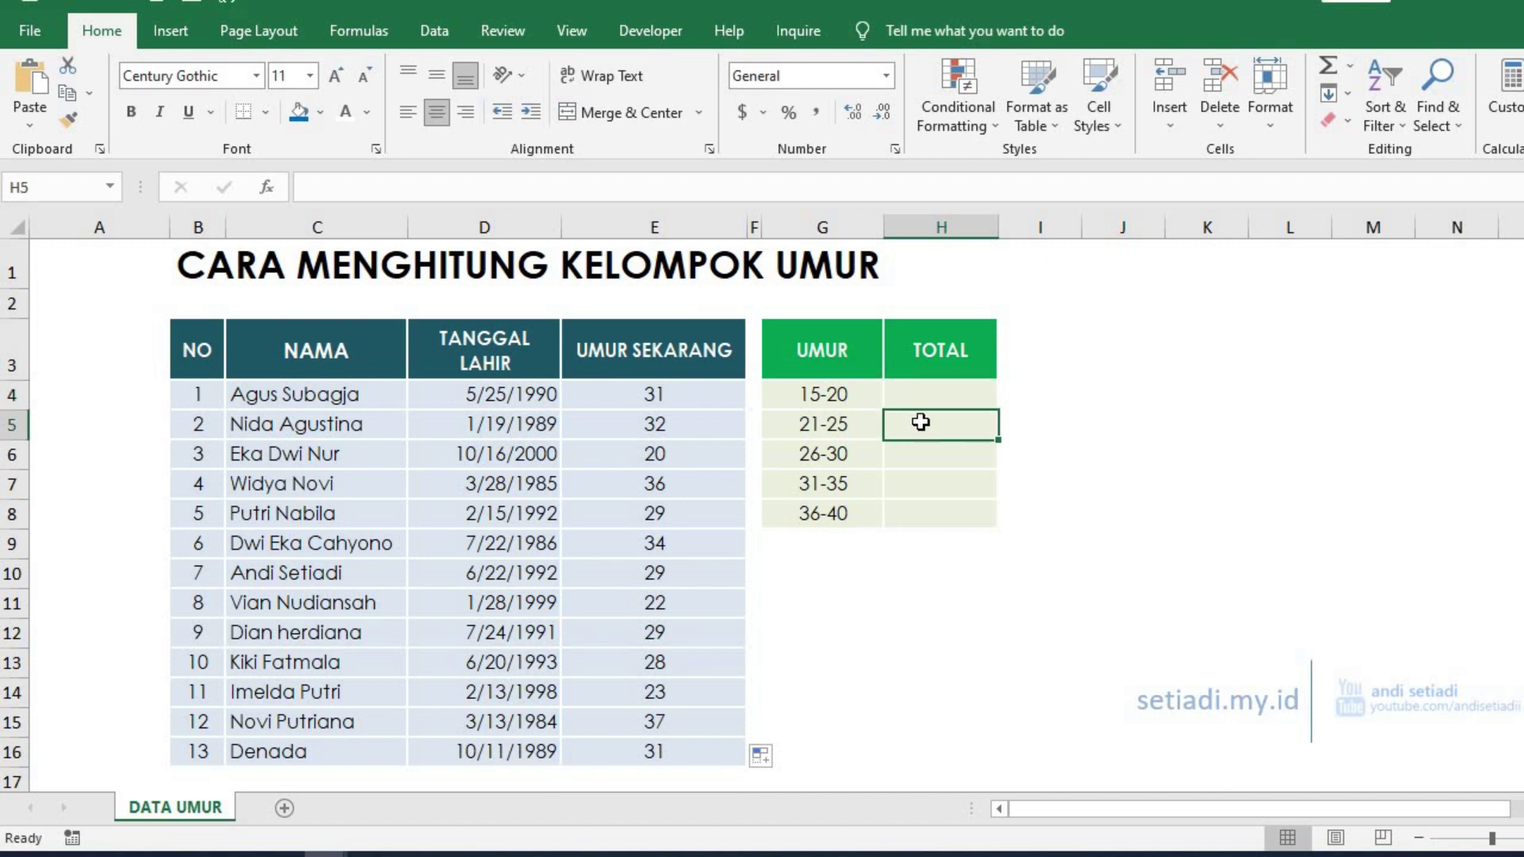
click(926, 395)
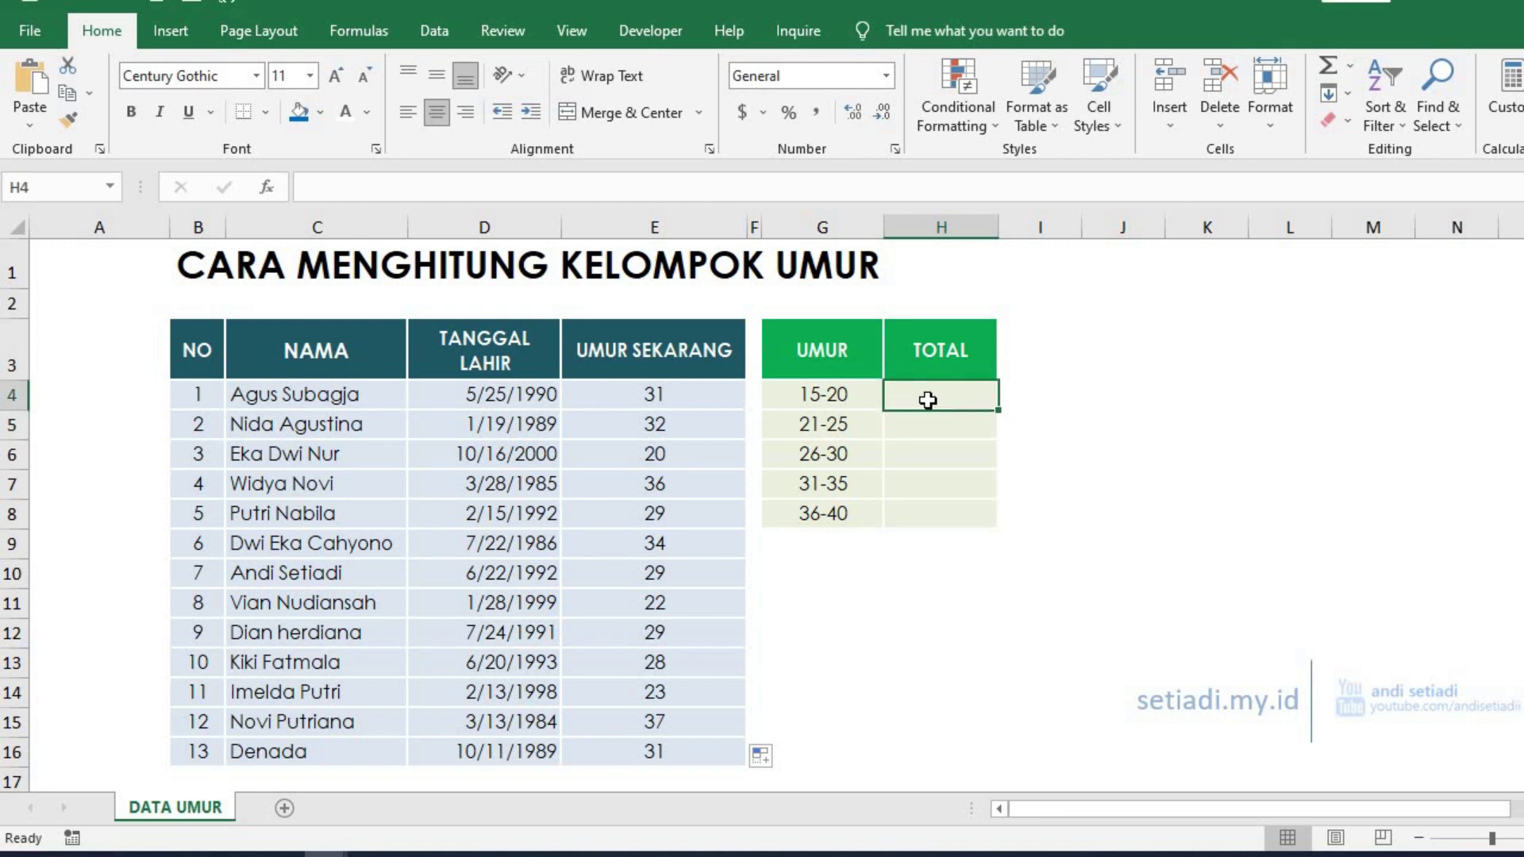
text(=COUNT()
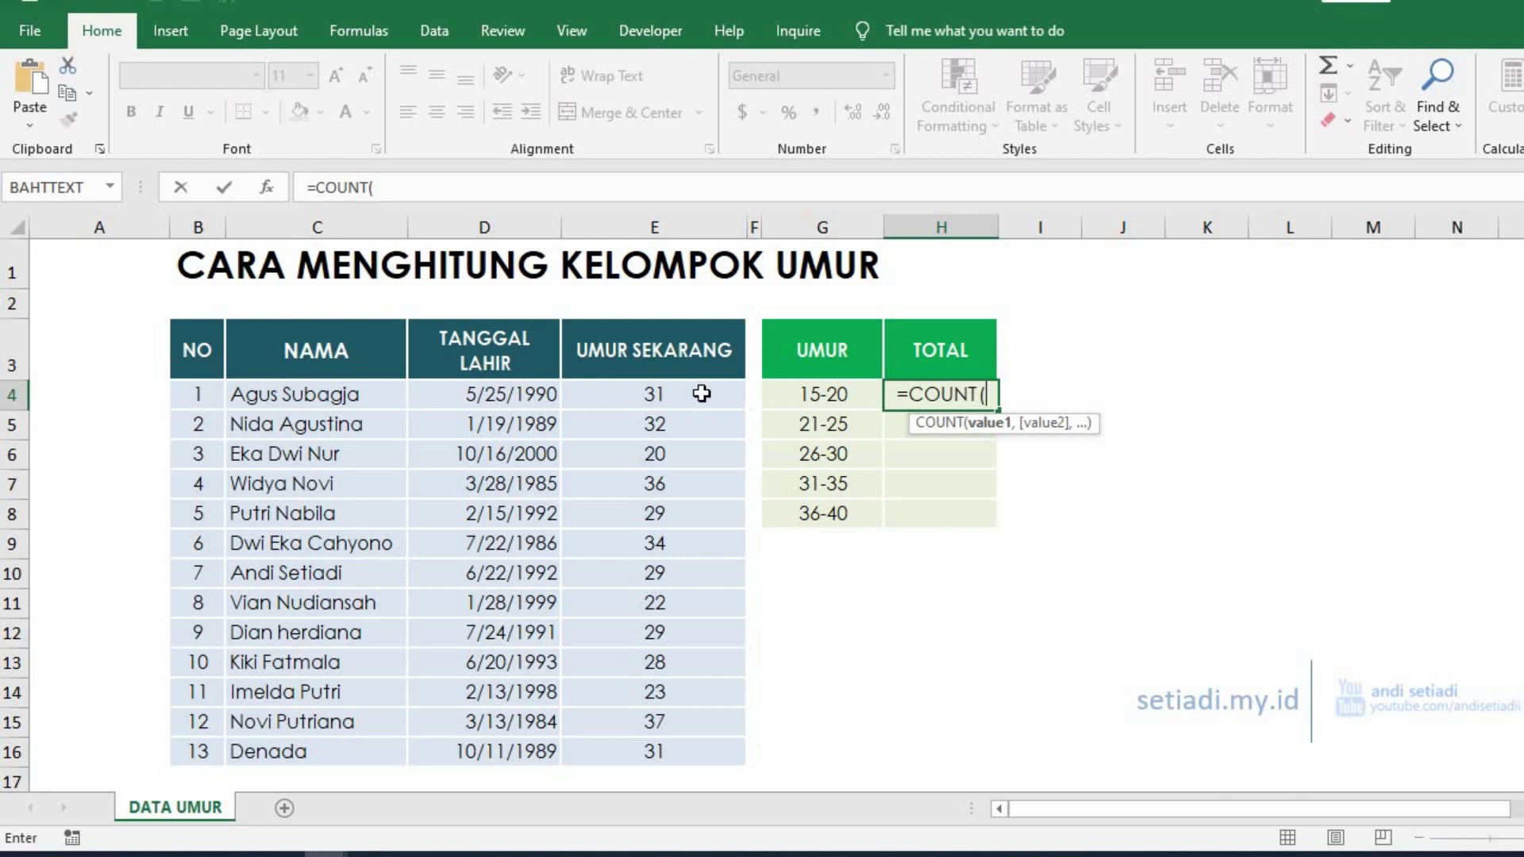
drag(698, 395, 698, 746)
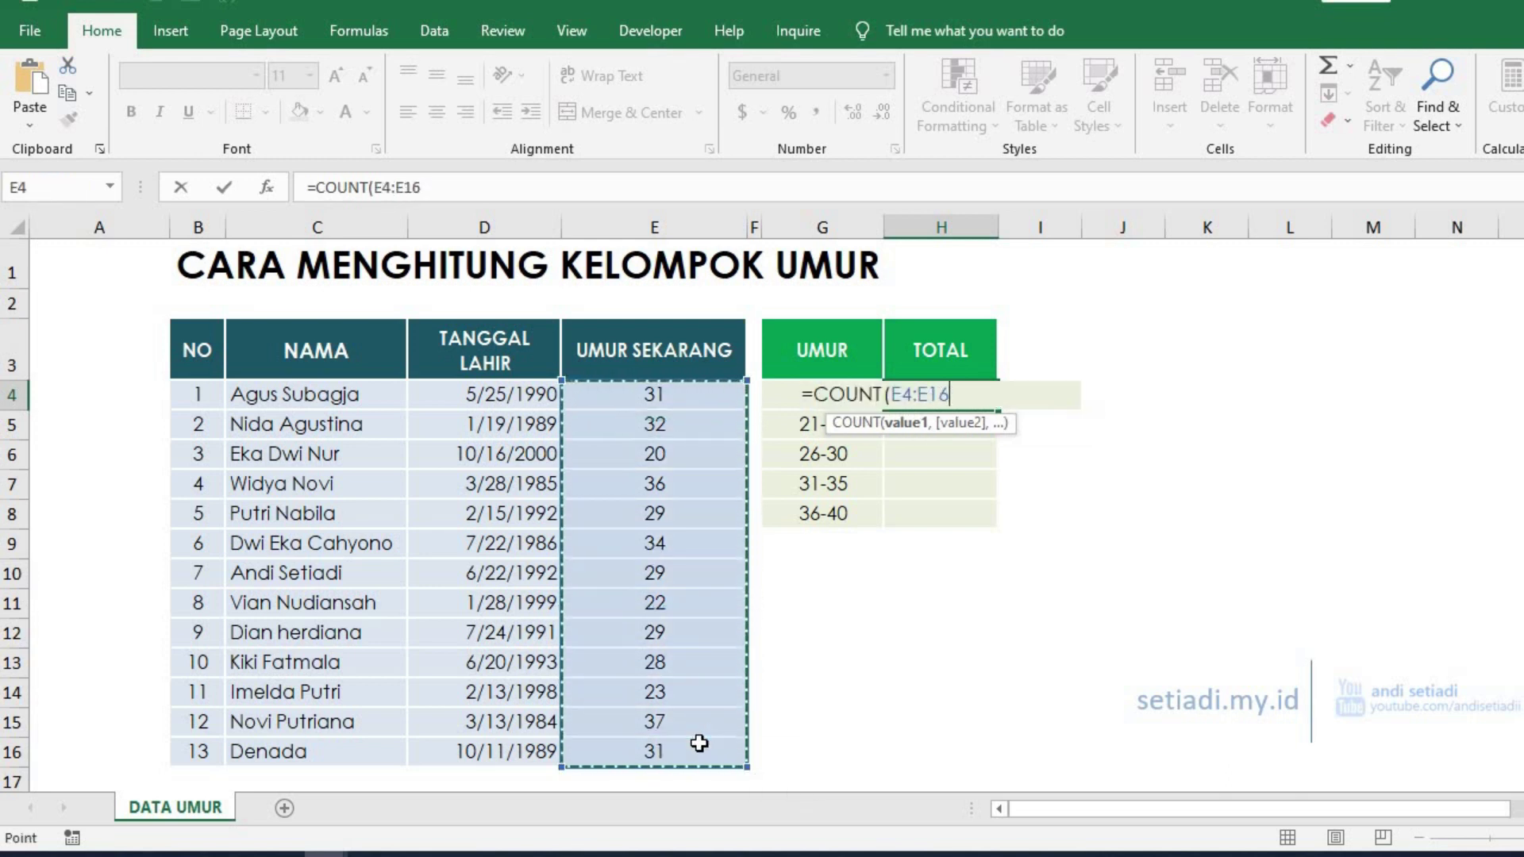
key(ctrl+Return)
key(Return)
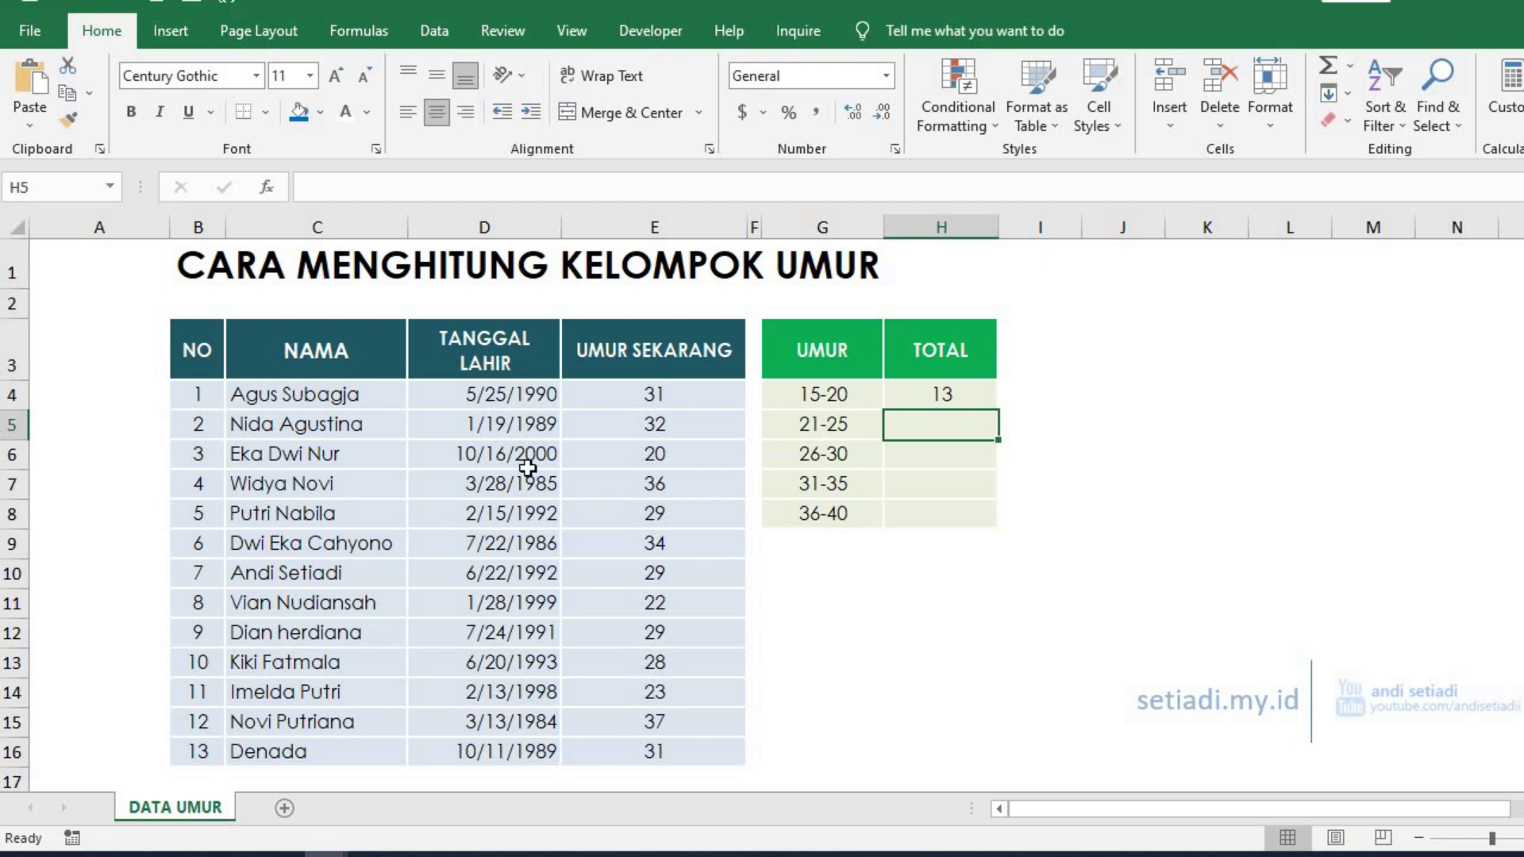
Step: Replace the formula in H4 with =COUNTIF(E4:E16,"<20") to count only ages below 20
click(916, 390)
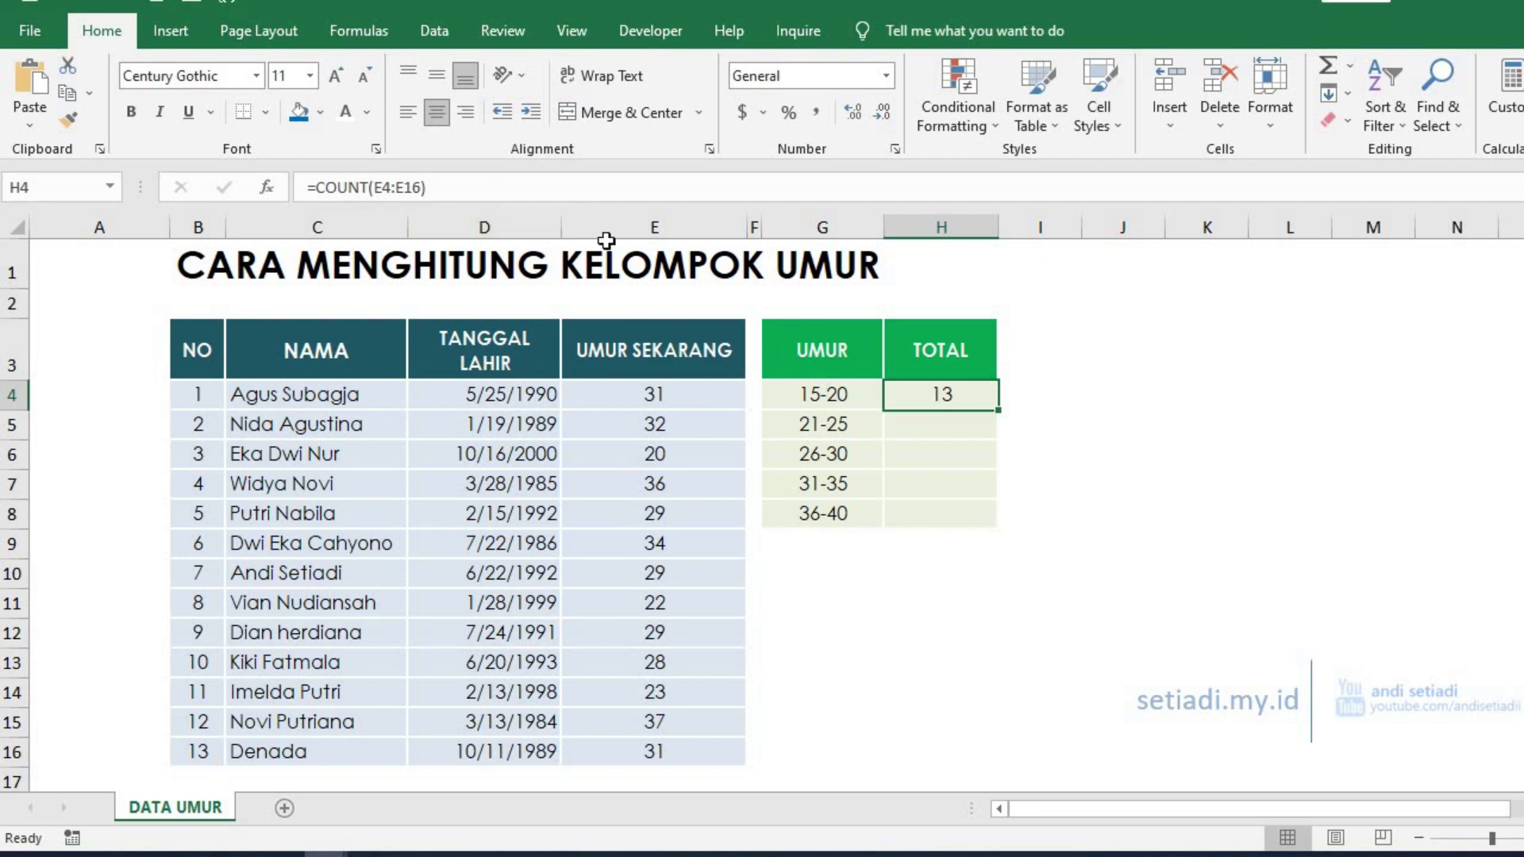
text(=COUNT)
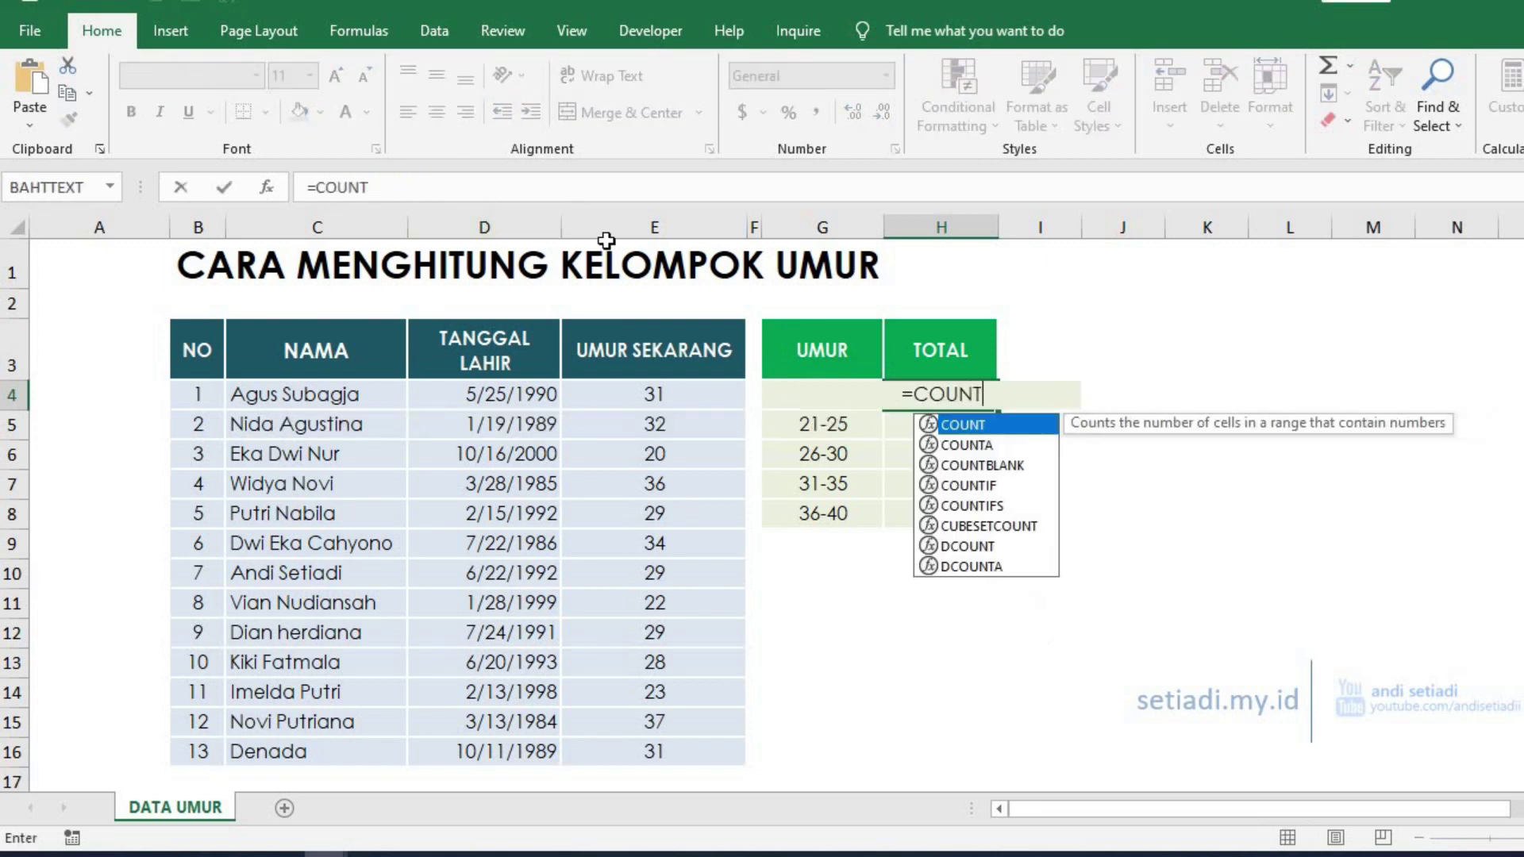
text(IF()
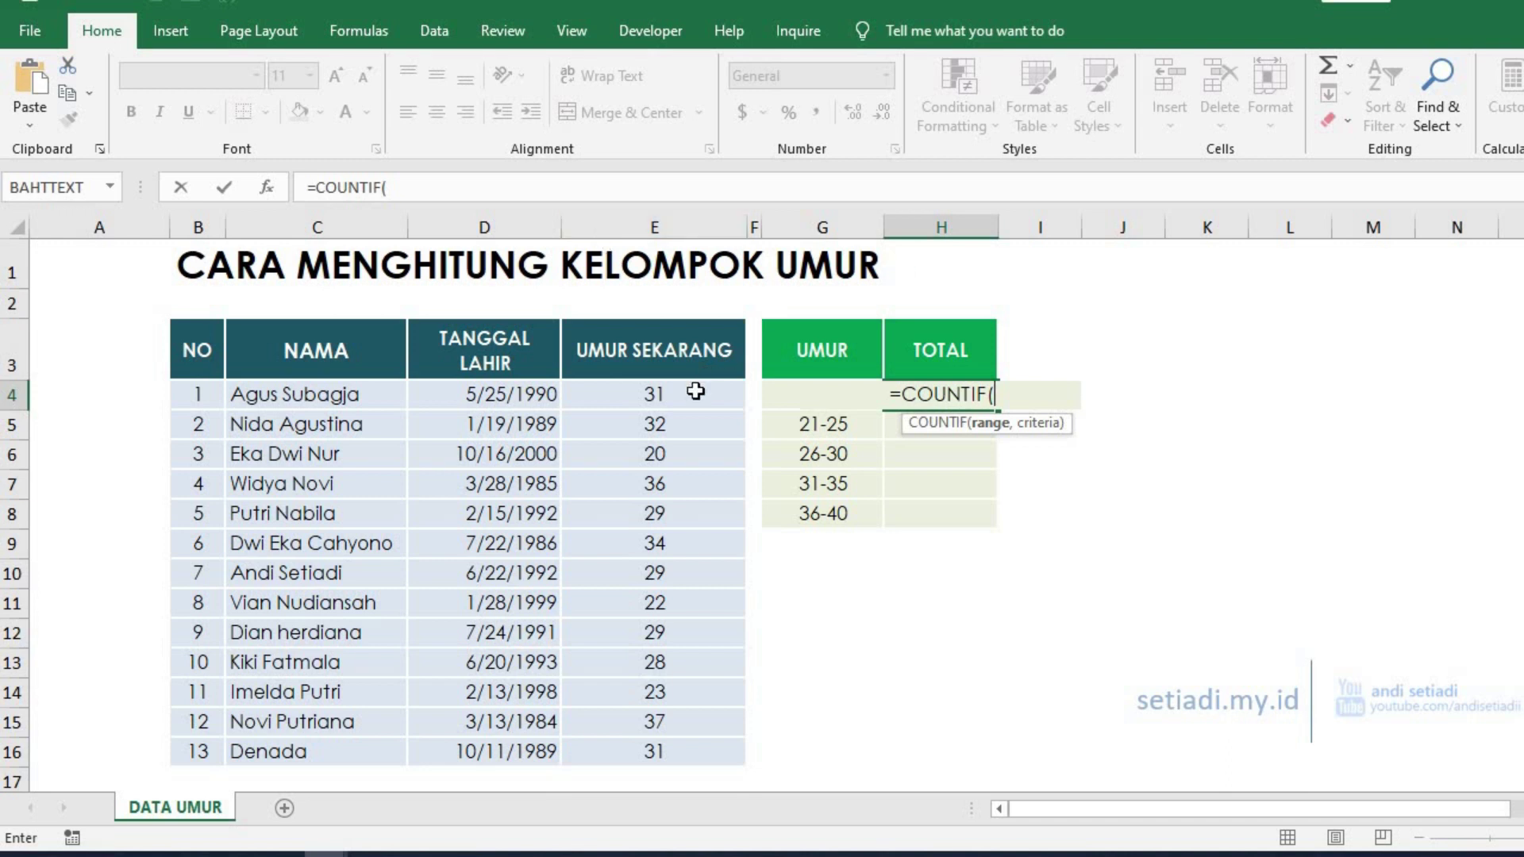
drag(697, 389, 677, 751)
text(,)
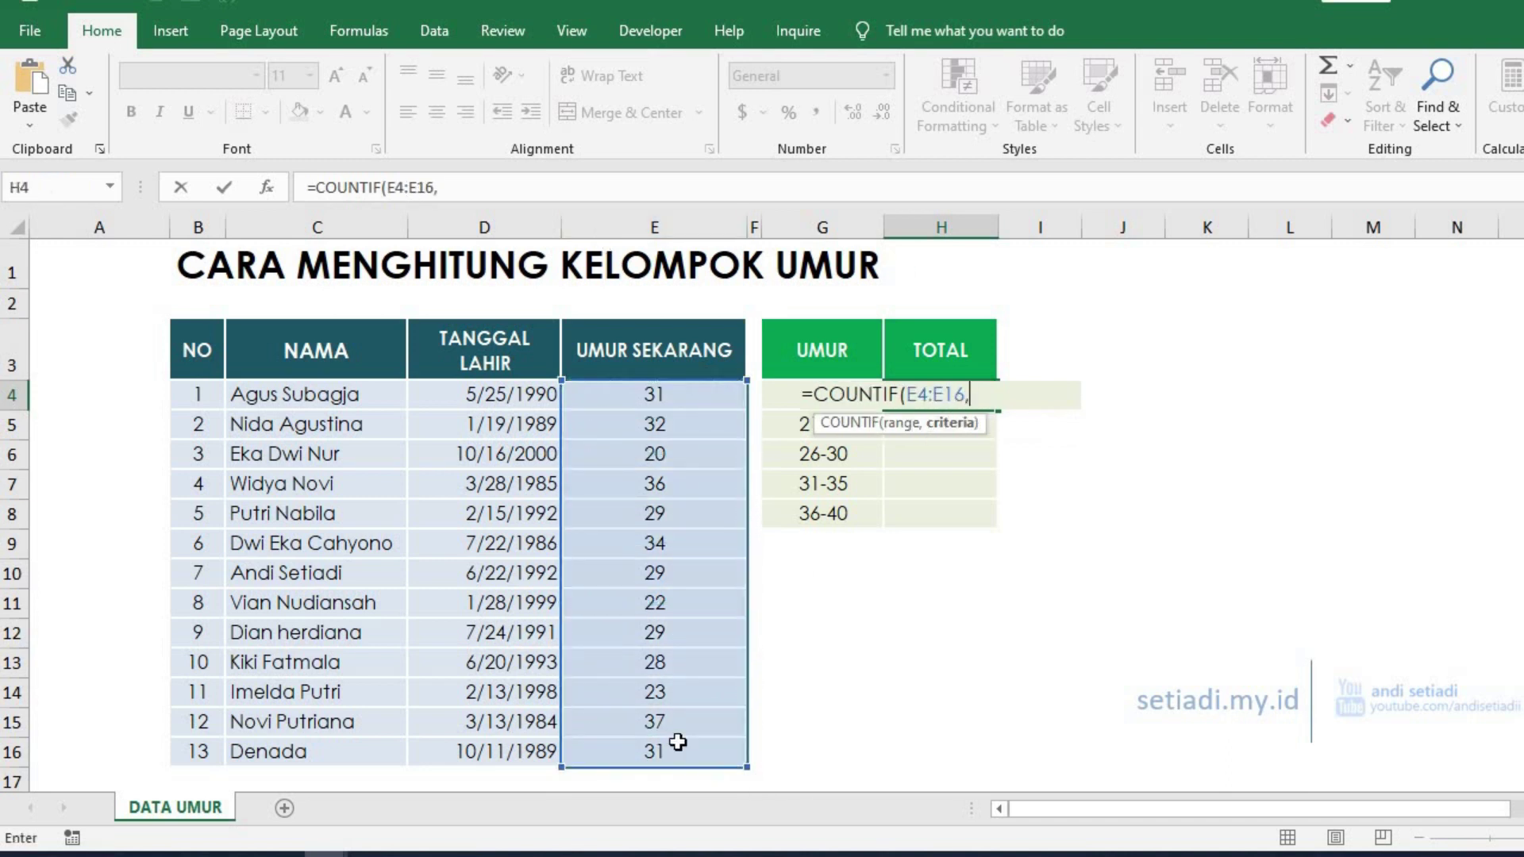
text("<20"))
key(Return)
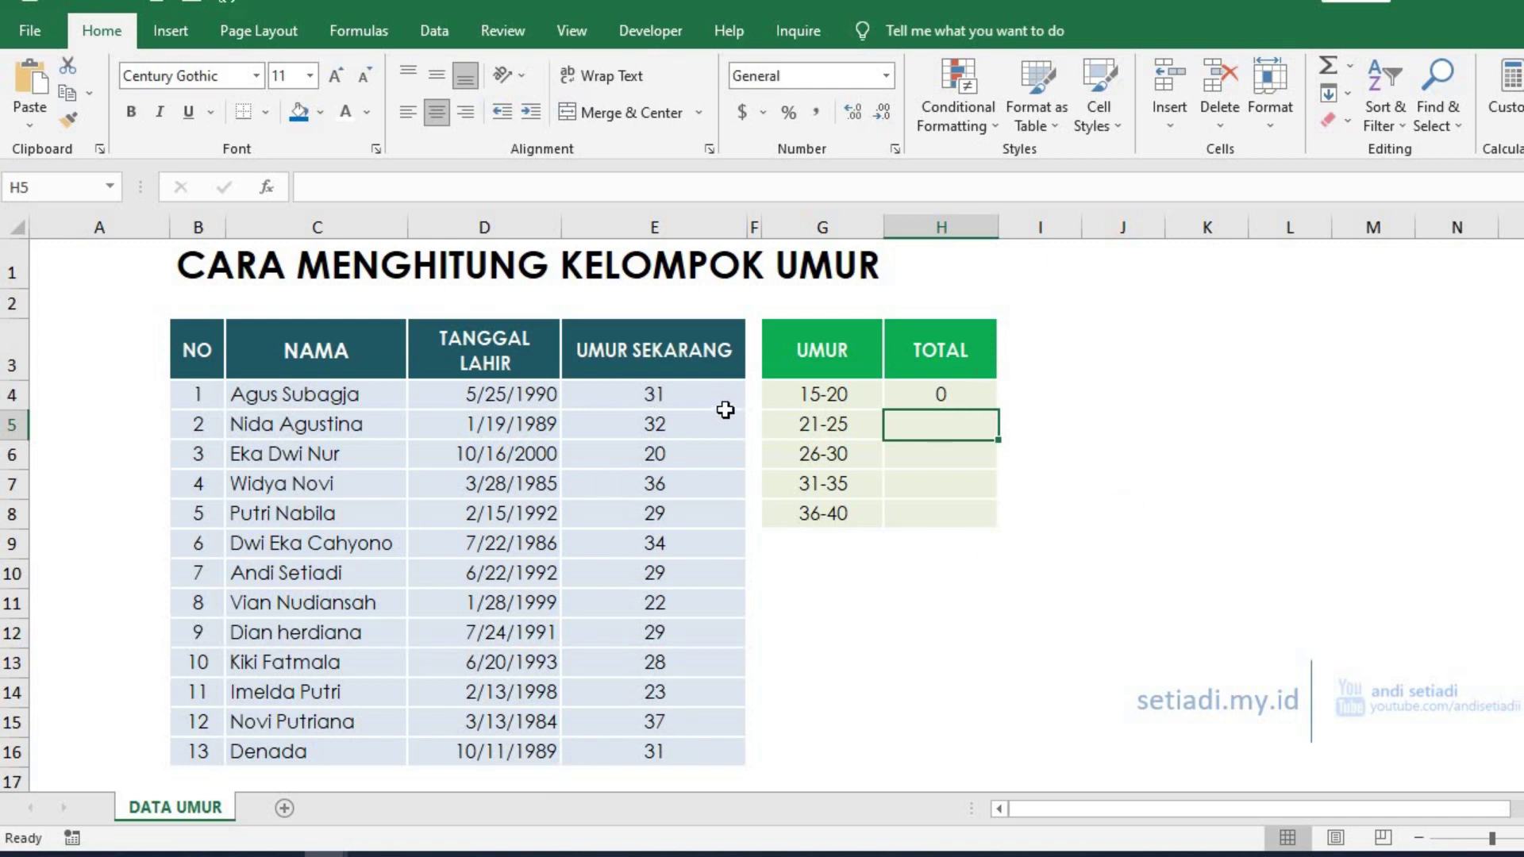
Step: Change the criterion of the COUNTIF formula in H4 to "<=20" so that age 20 is included
click(682, 451)
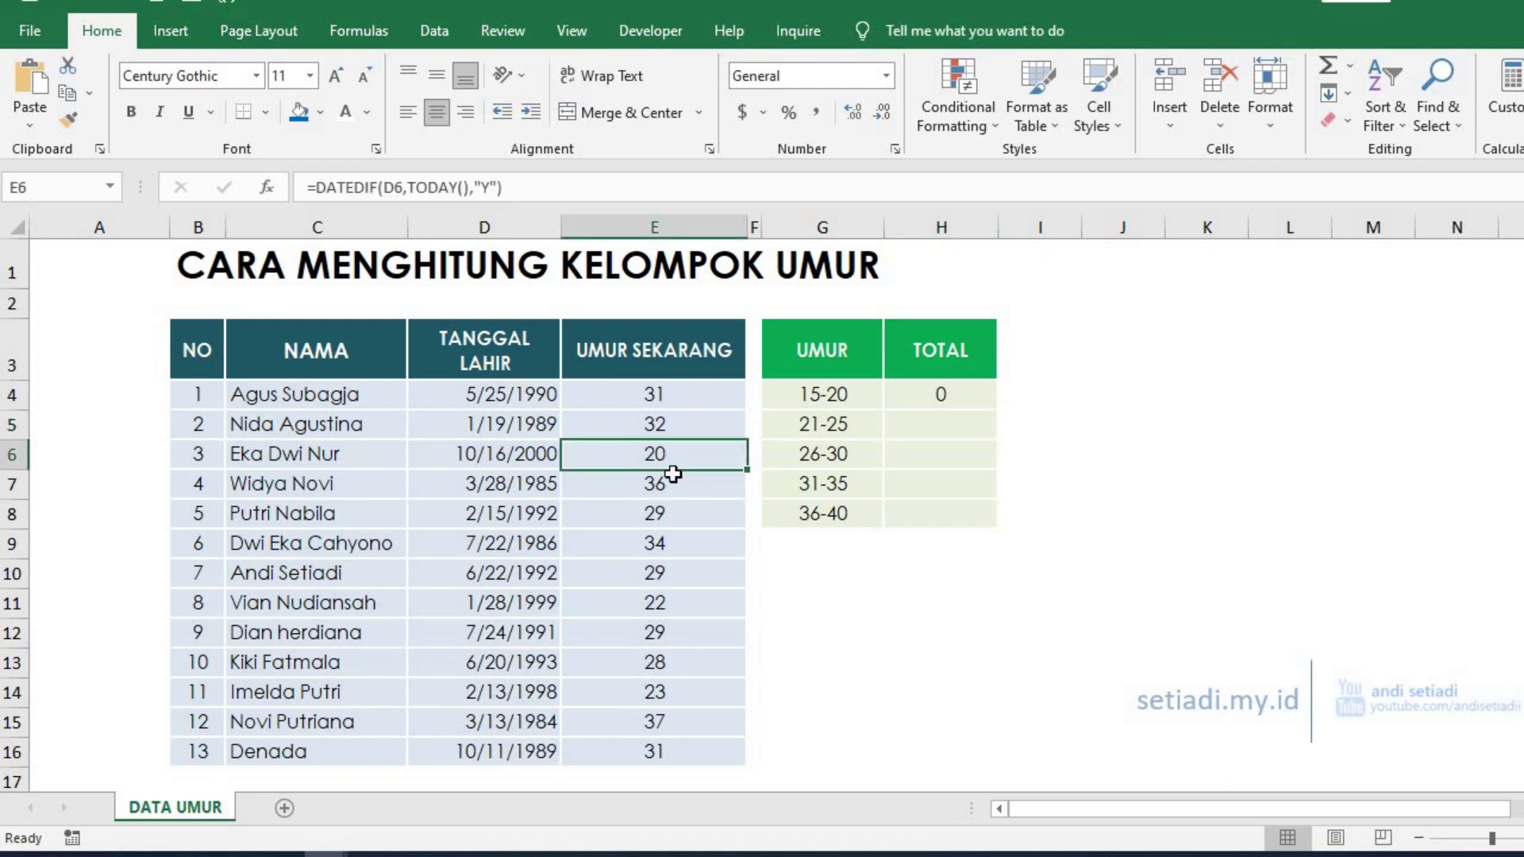
click(940, 394)
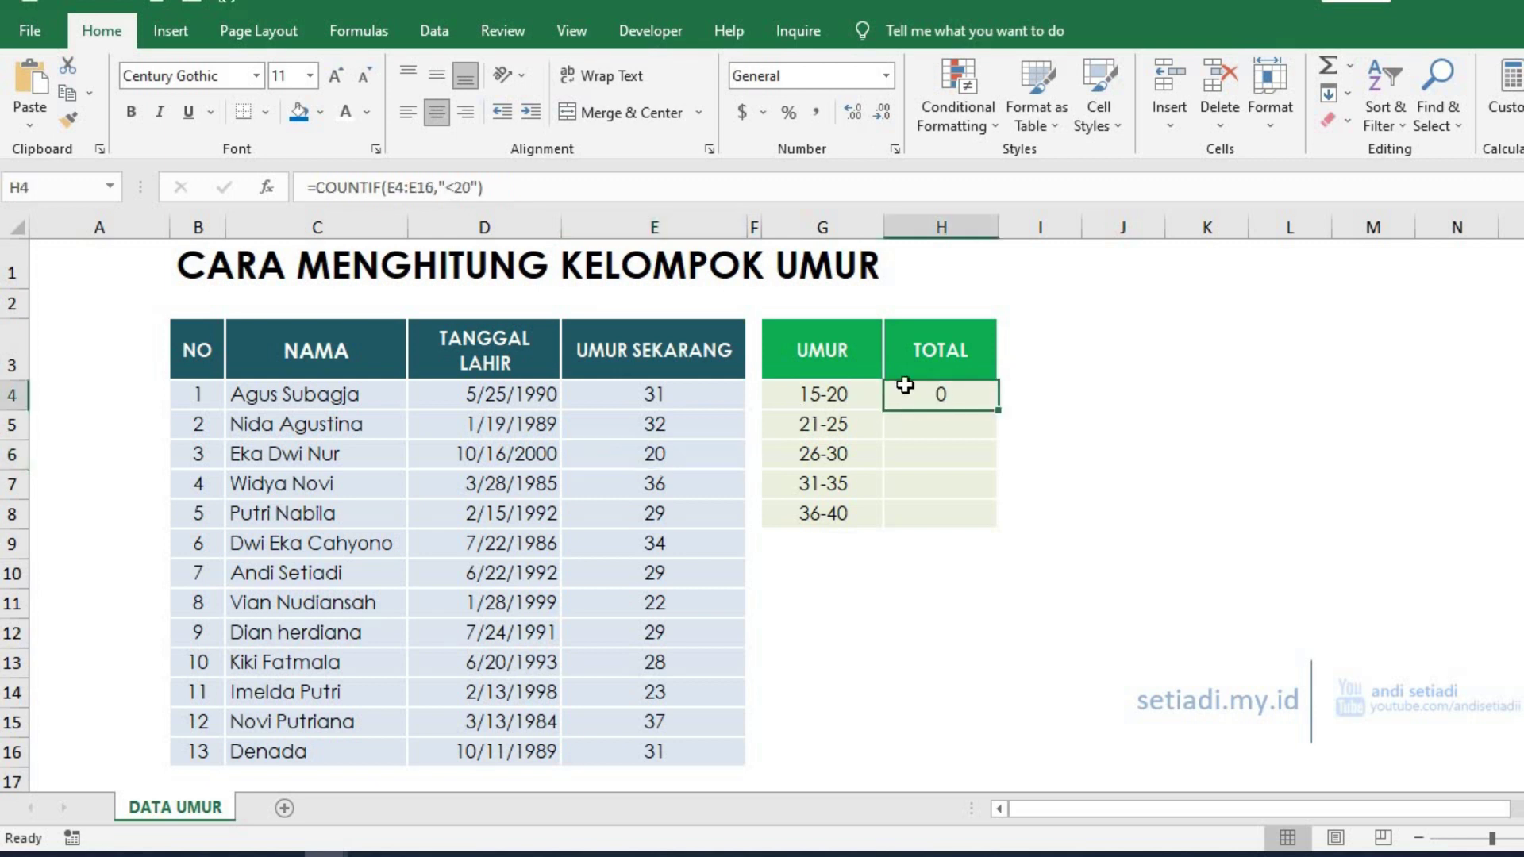
click(456, 191)
text(=)
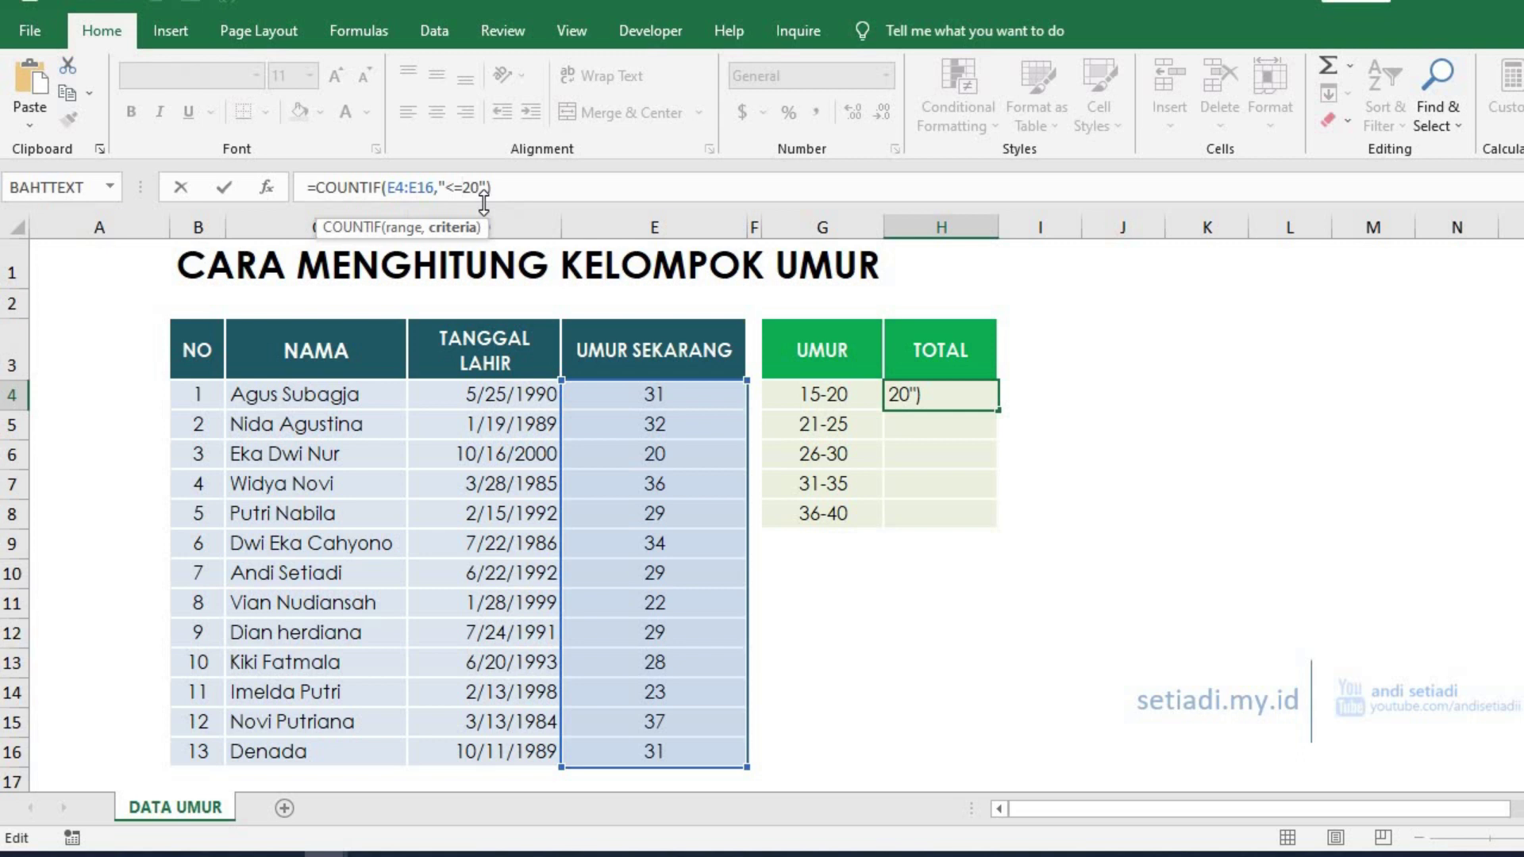
key(Return)
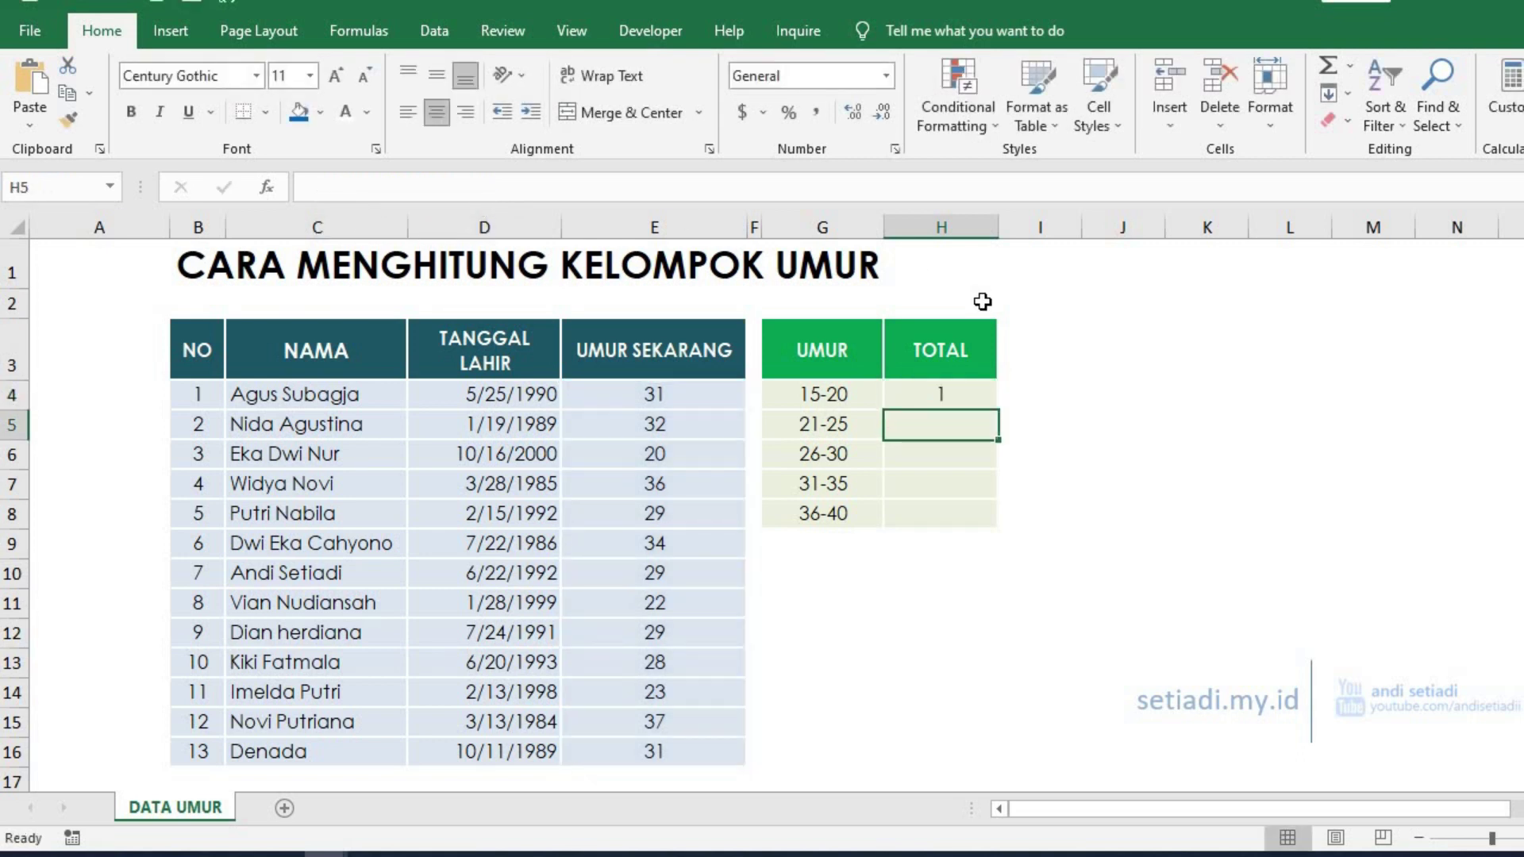
click(930, 391)
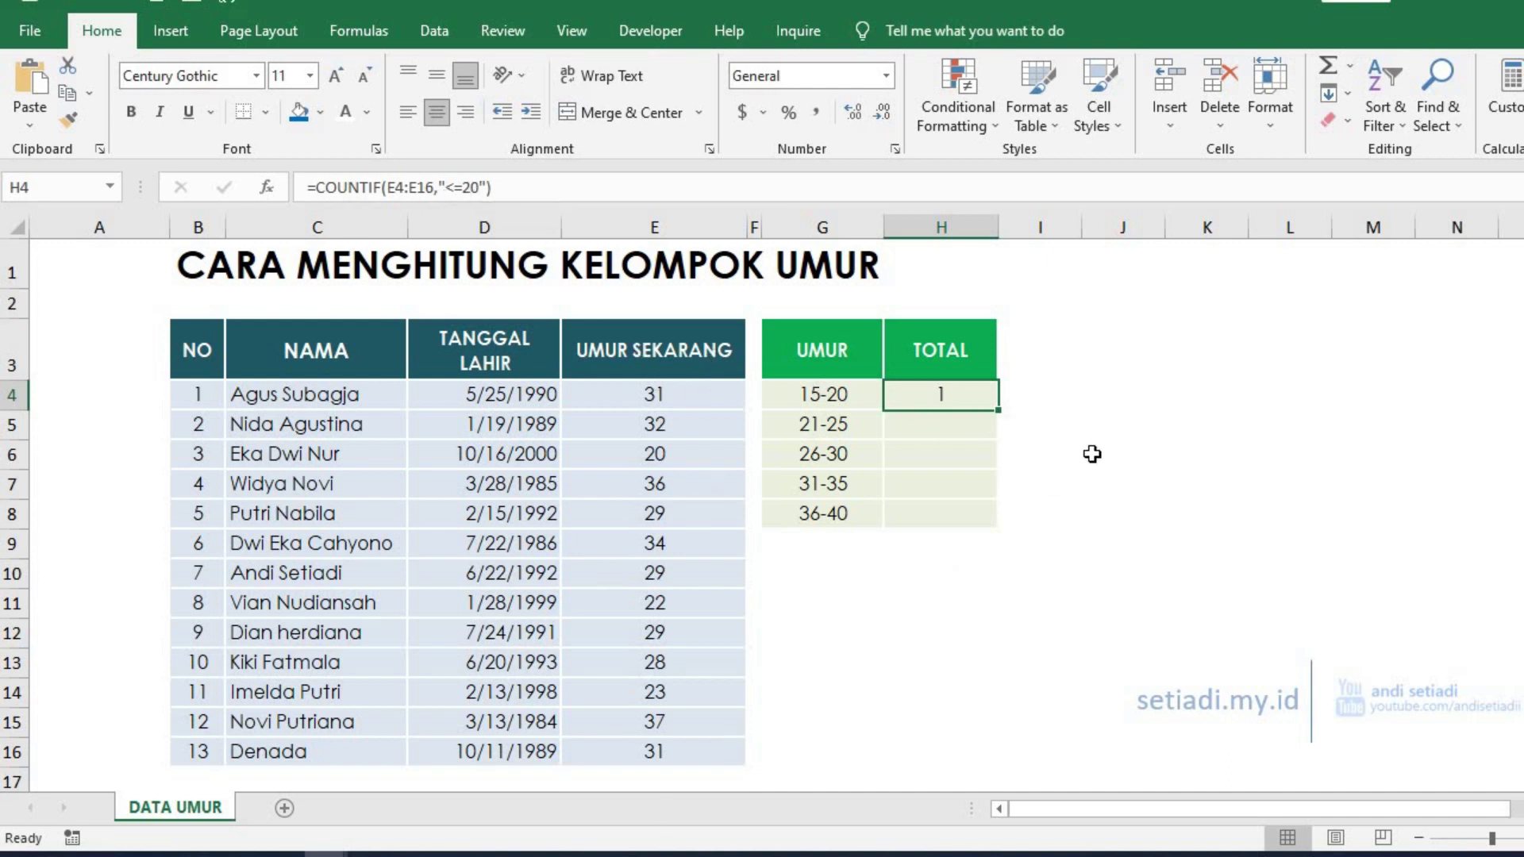
Step: Enter =COUNTIF(E4:E16,"<=25") in H5 as the total for the 21-25 age group
click(988, 428)
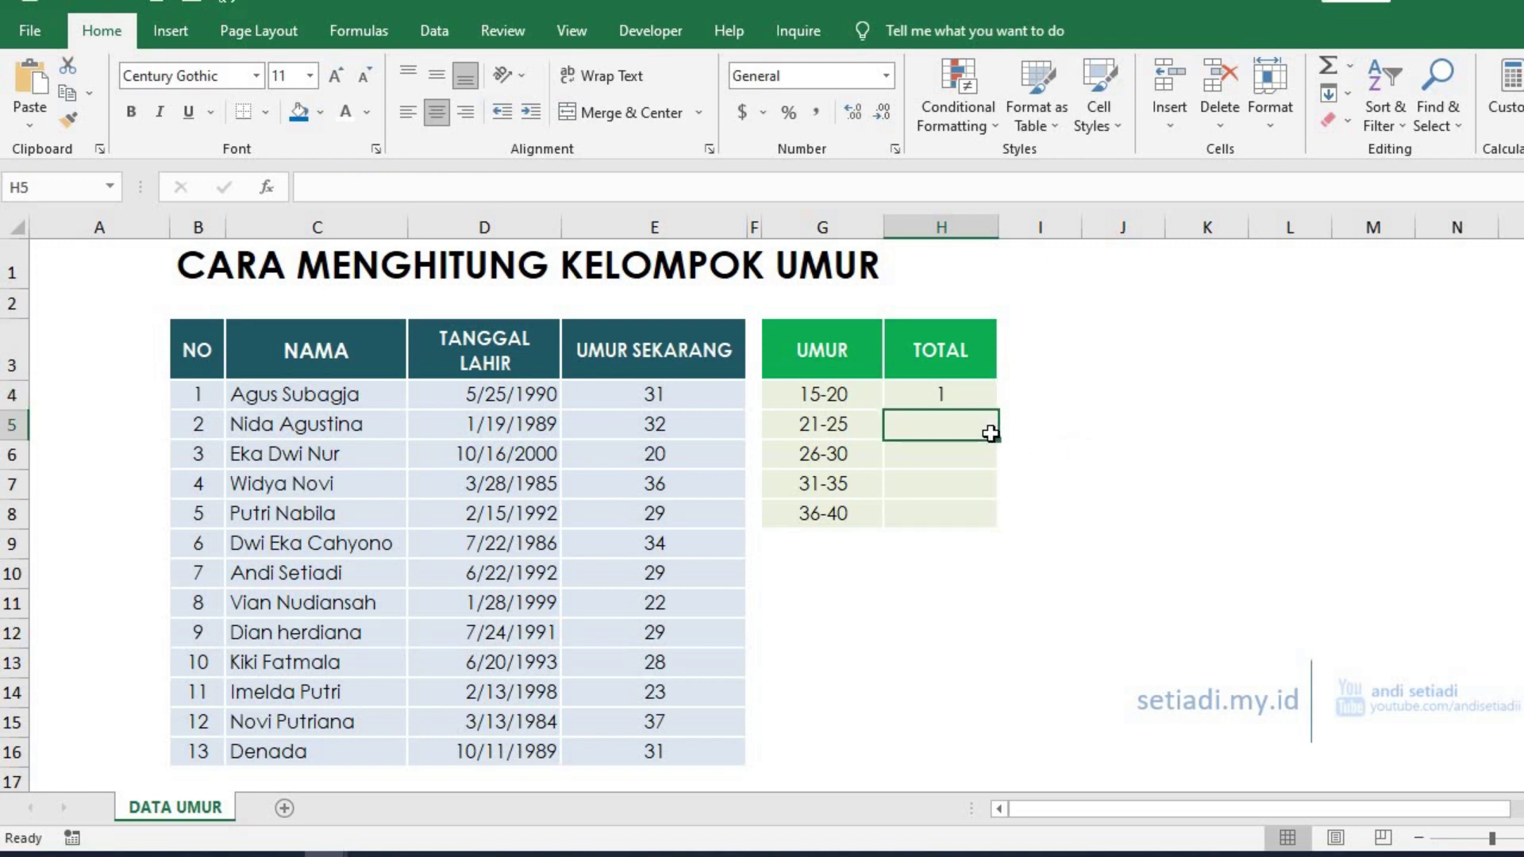
text(=coun)
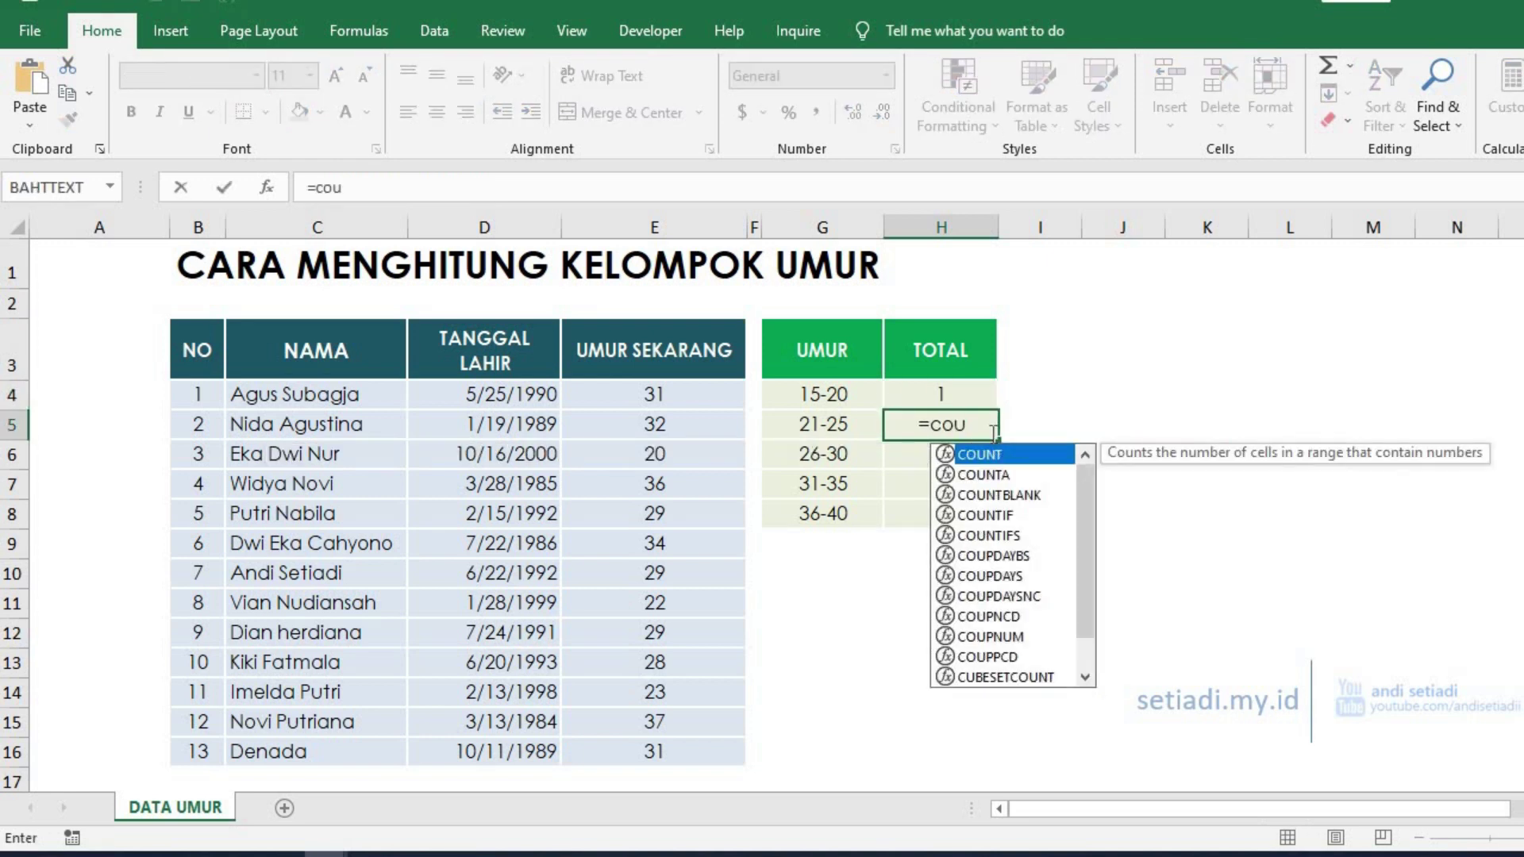
text(if()
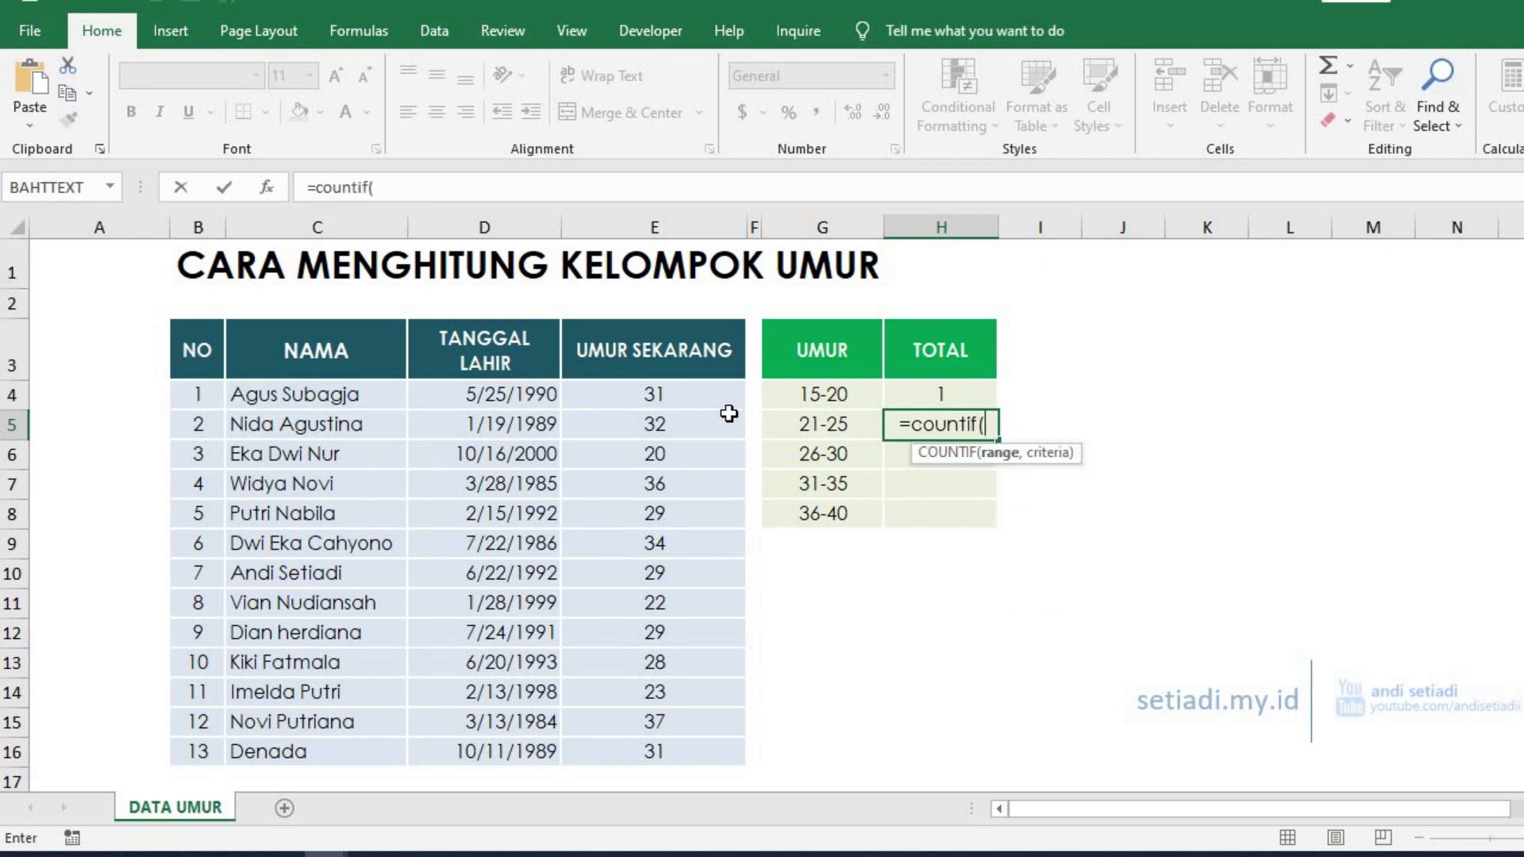
drag(725, 405, 714, 757)
text(,)
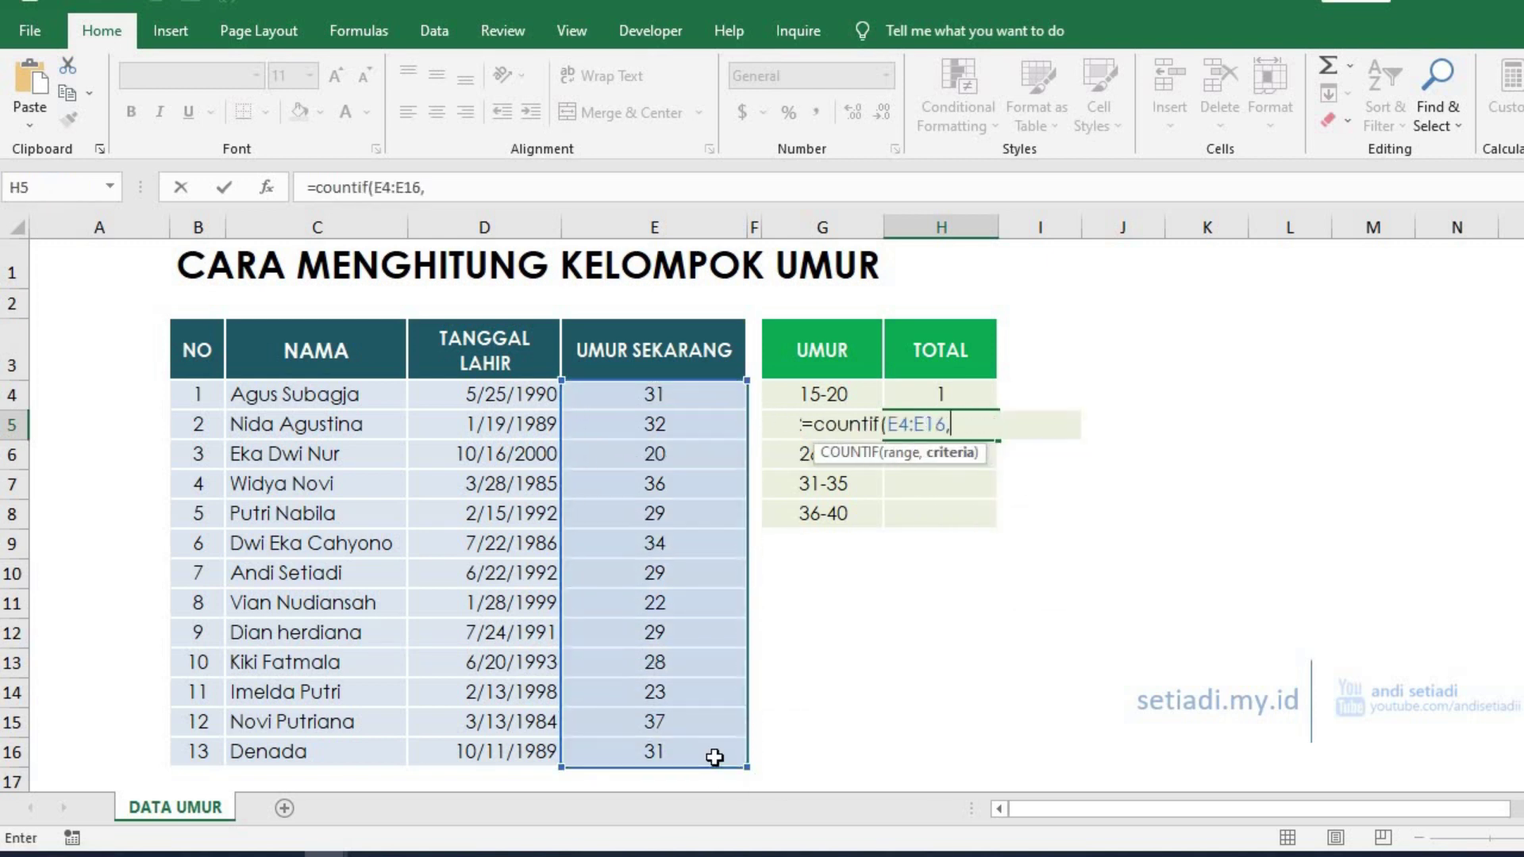
text("<=25"))
key(Return)
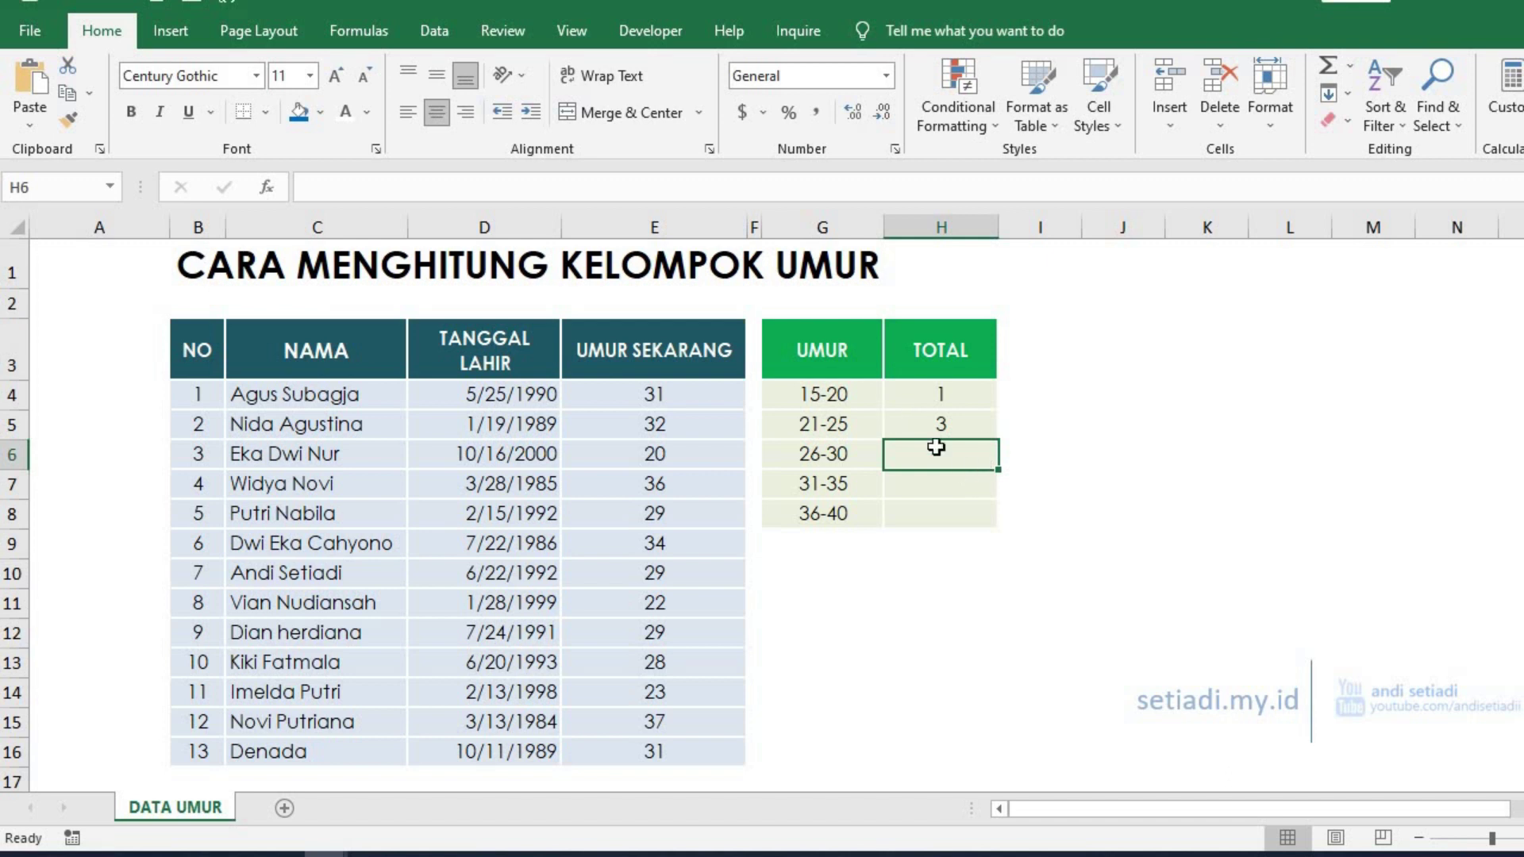
Step: Replace the COUNTIF formula in H5 with COUNTIFS, using the current ages E4:E16 as the first criteria range
click(845, 426)
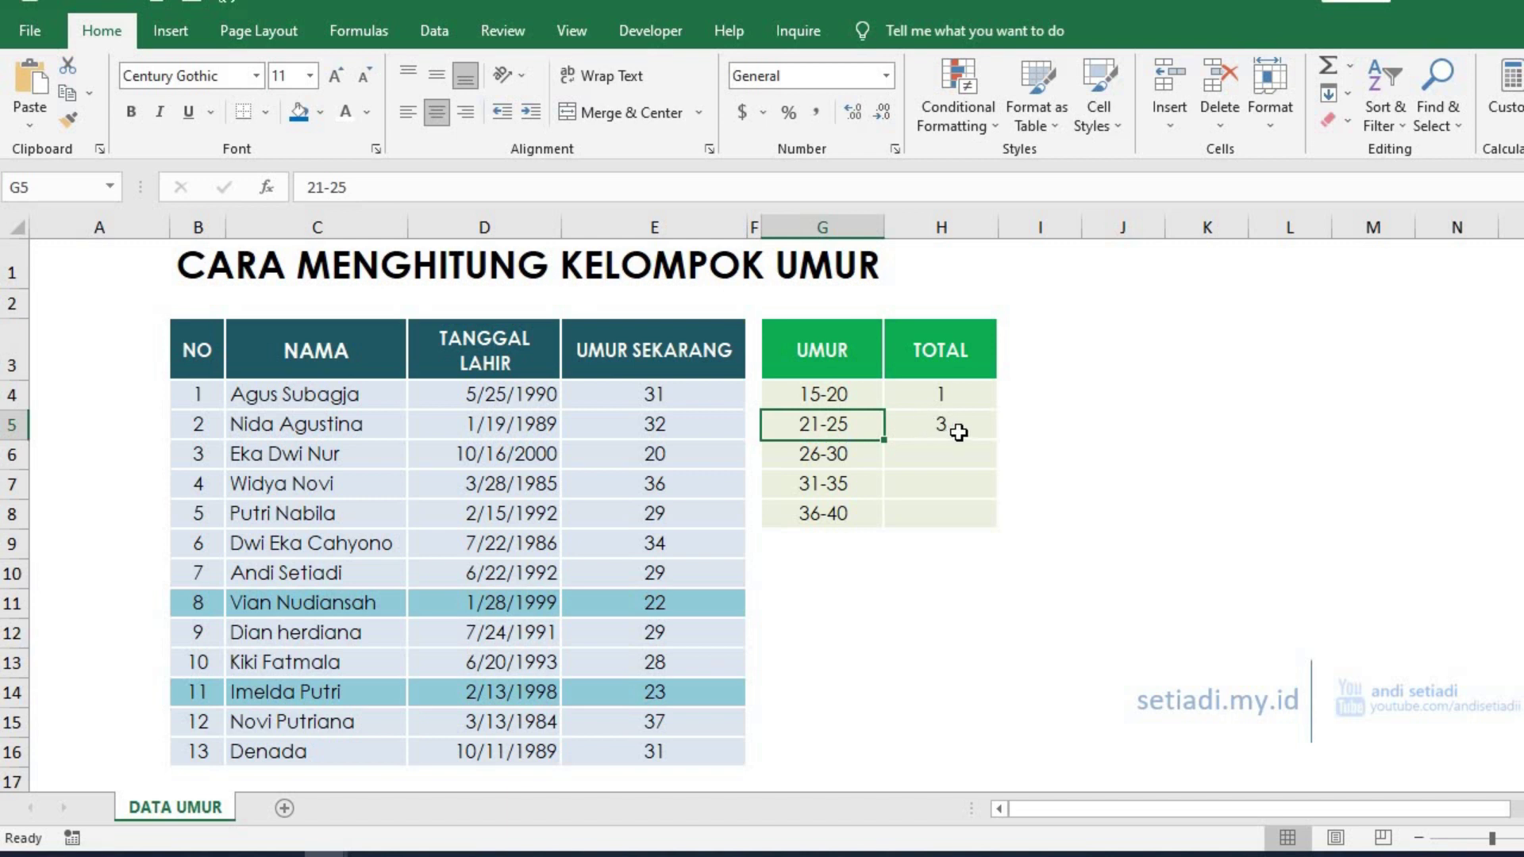
click(917, 431)
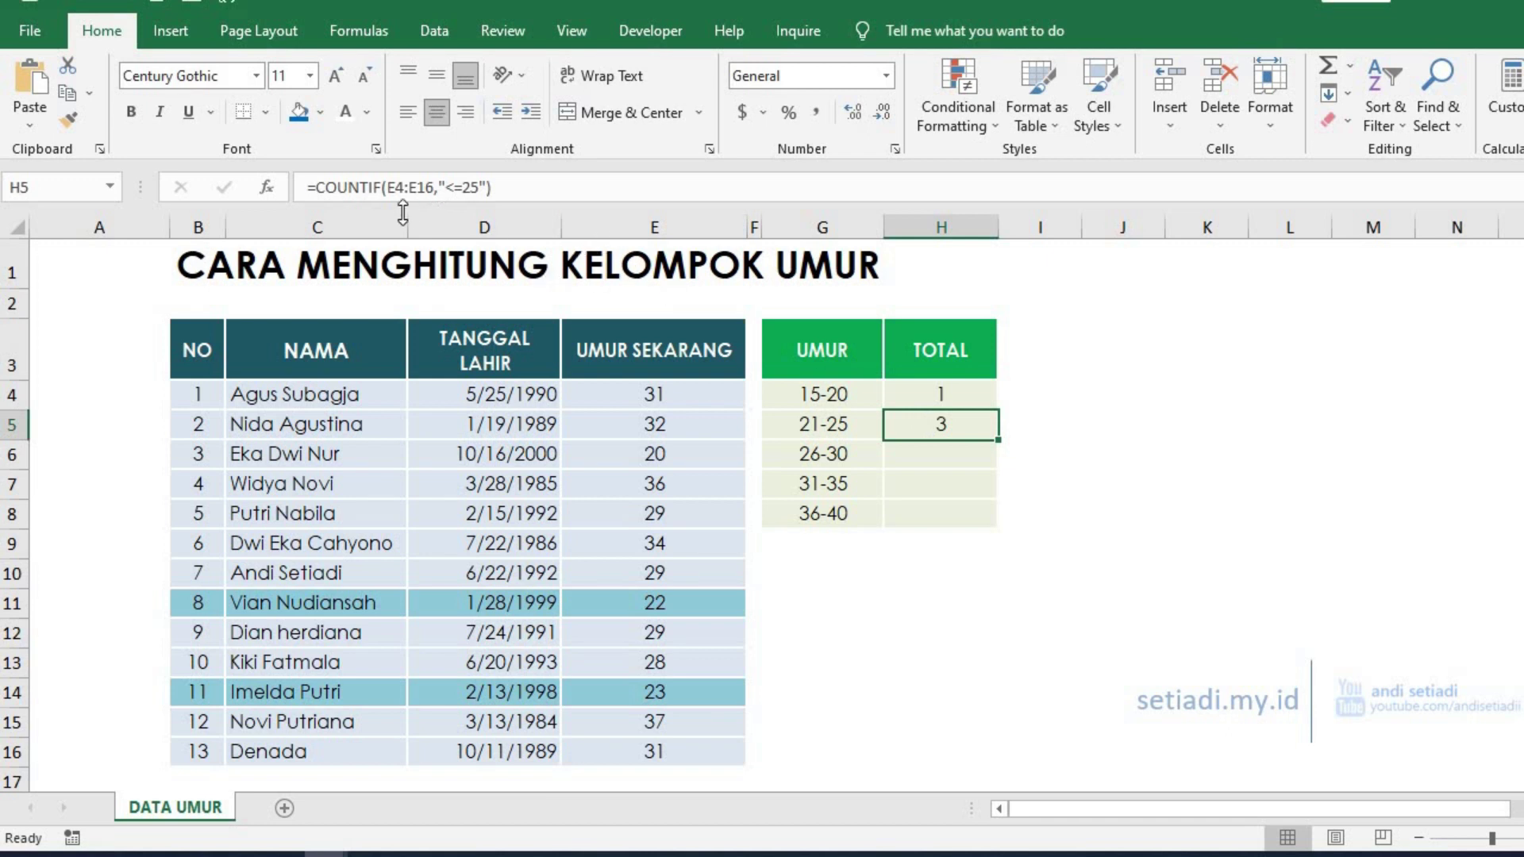
click(384, 186)
shift+click(603, 184)
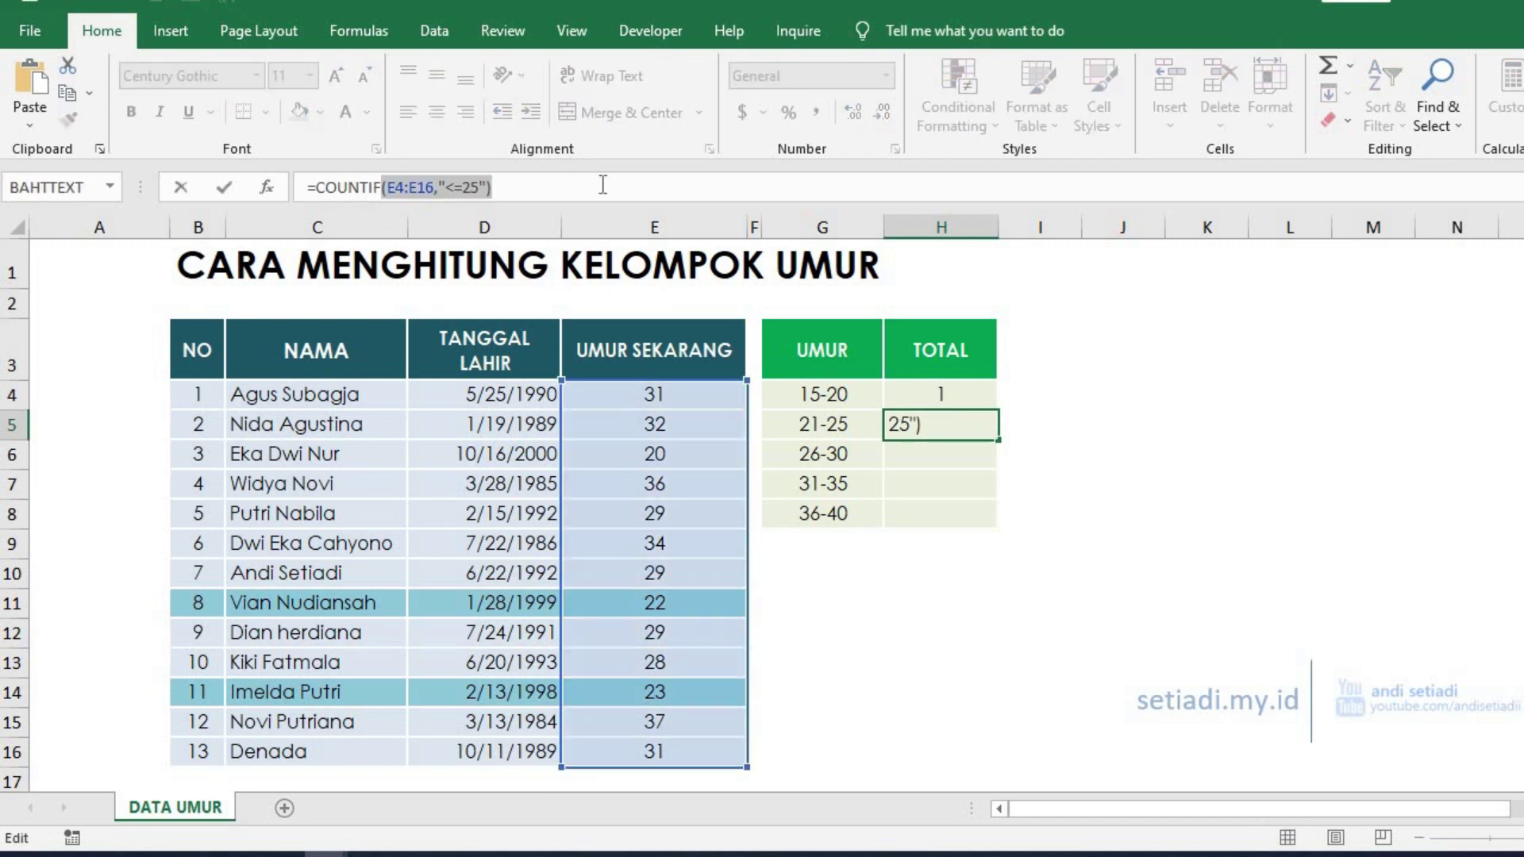
text(S)
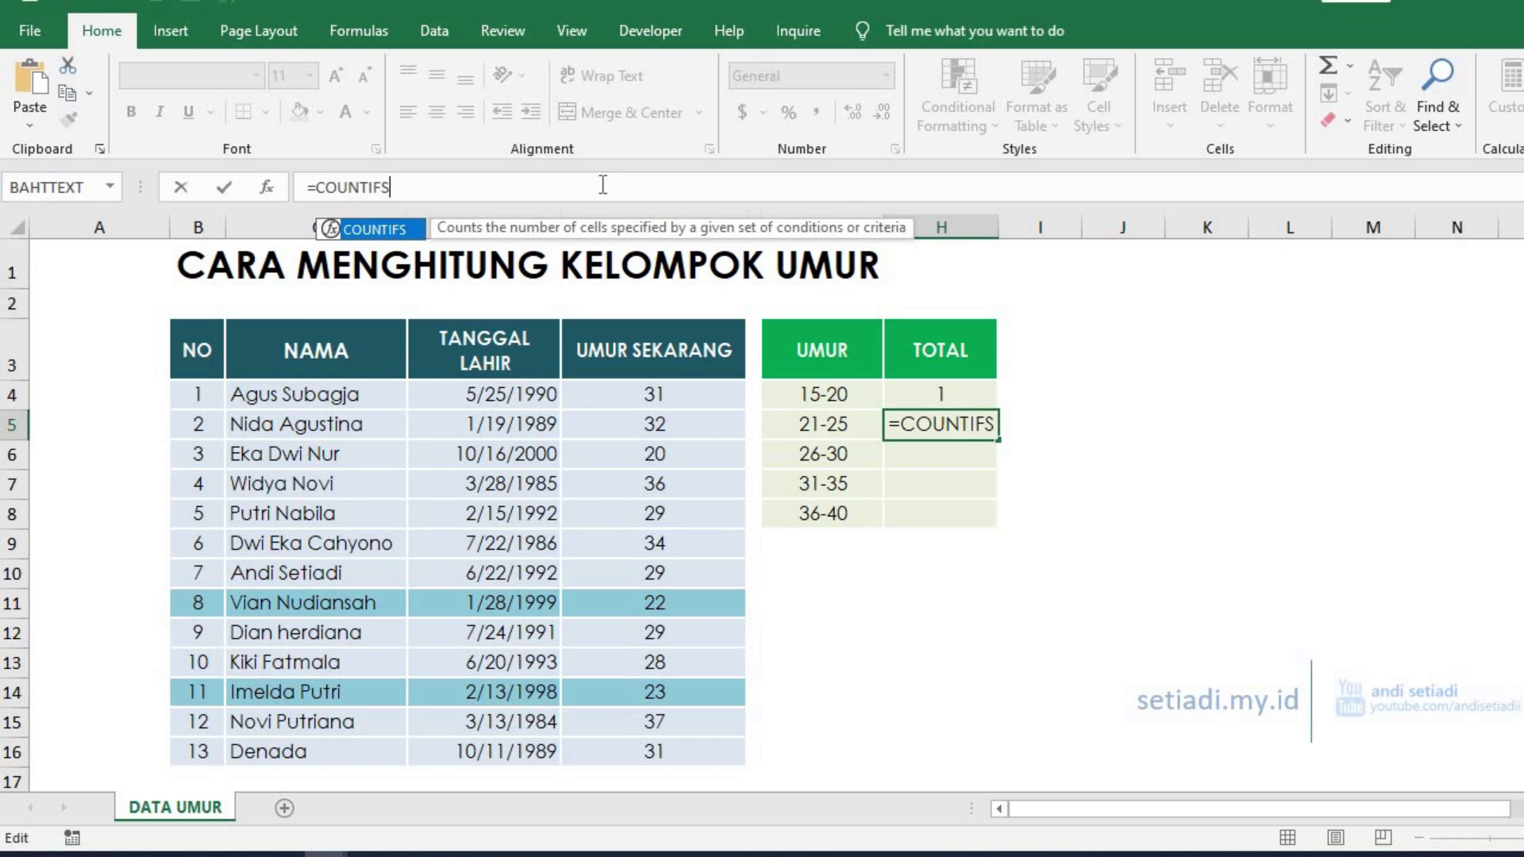
text(()
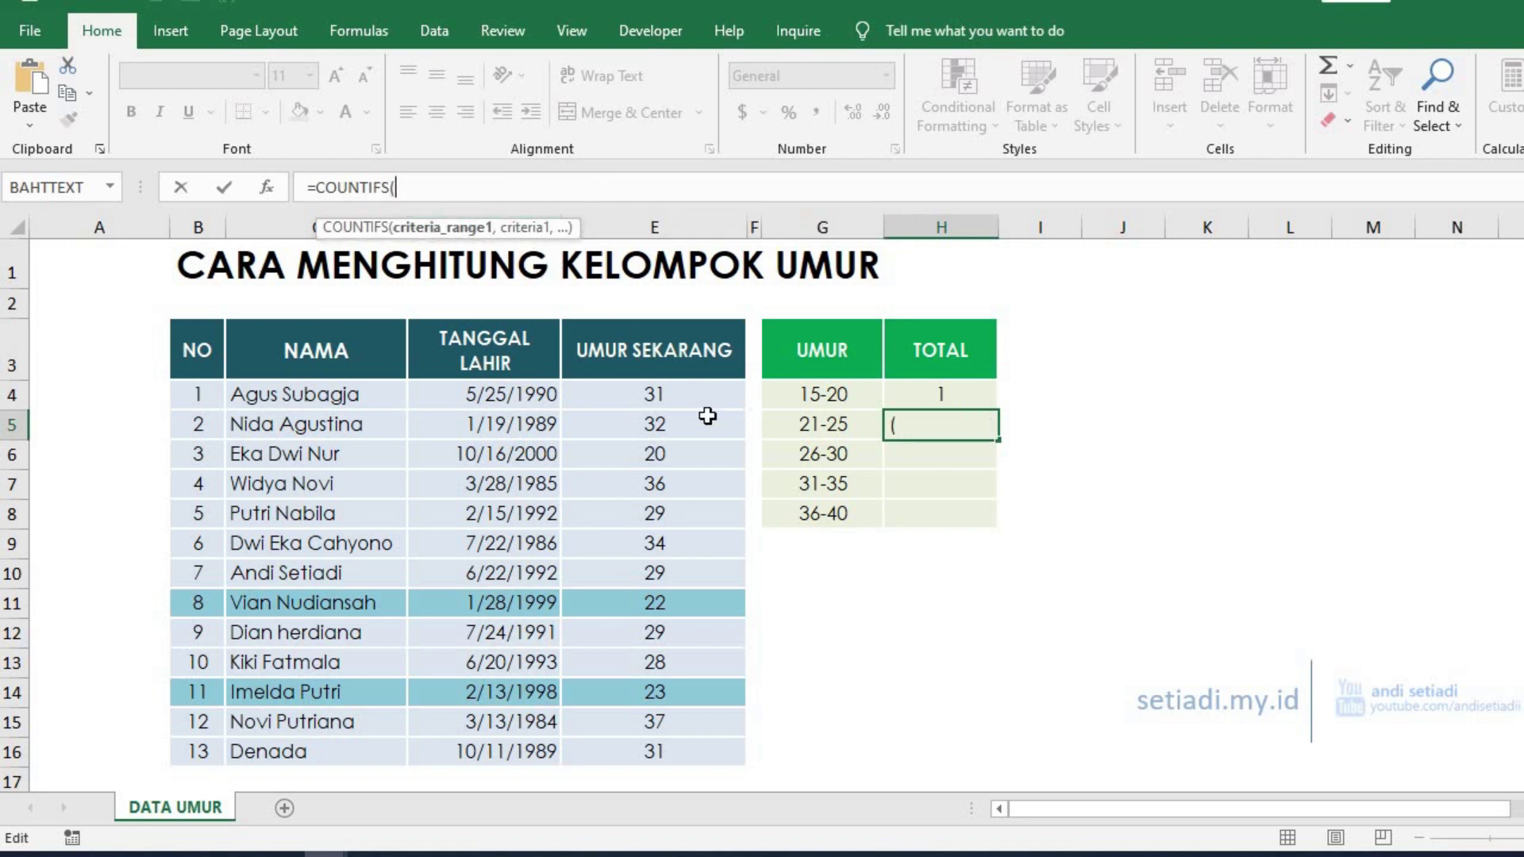
drag(697, 398, 692, 746)
text(,)
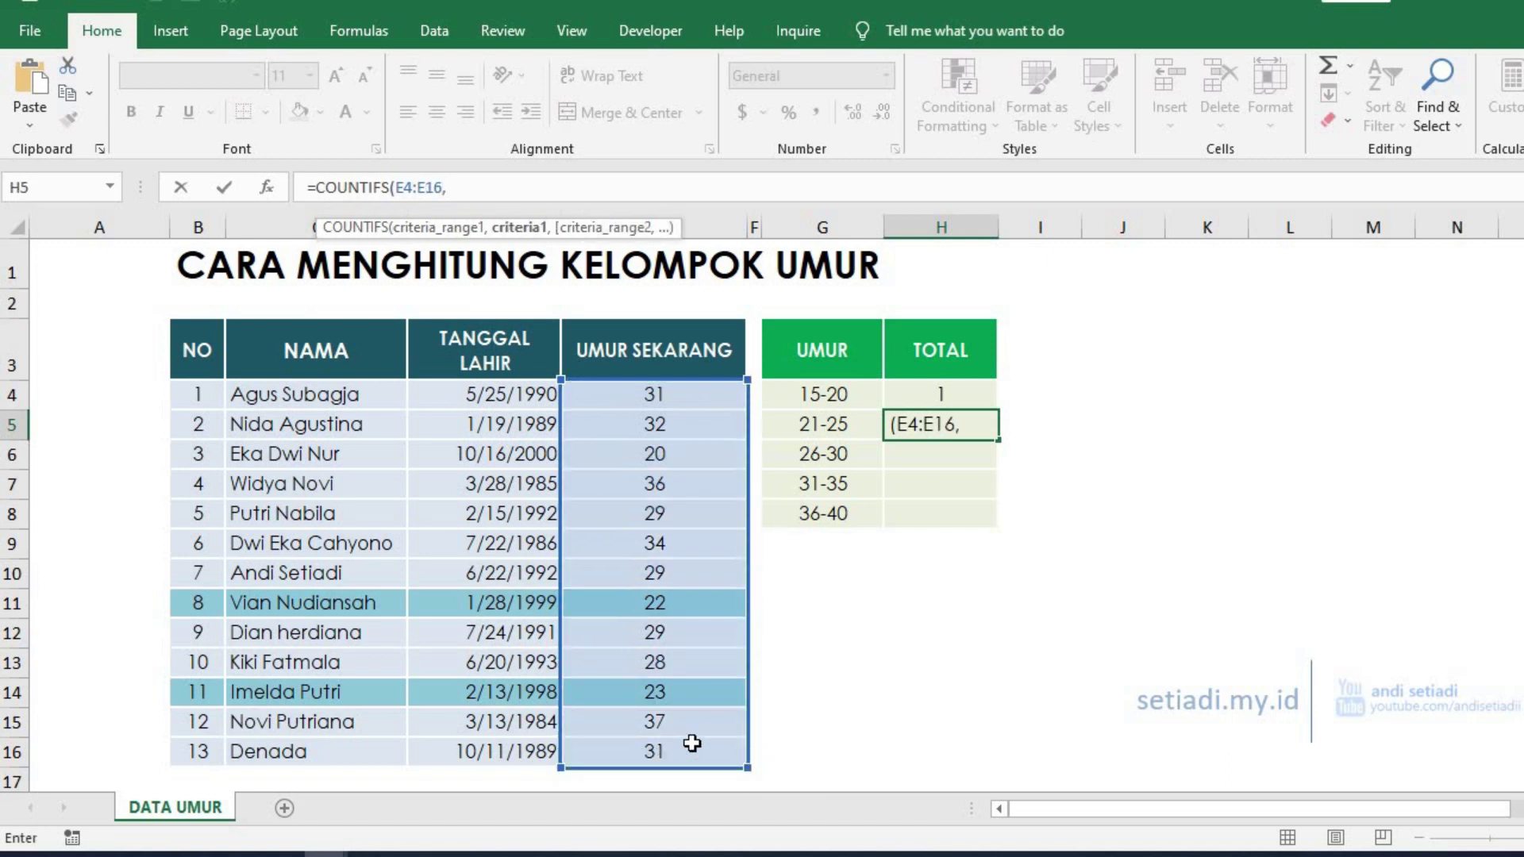
Step: Set the first criterion of the COUNTIFS formula in H5 to ">20"
text(">20)
key(BackSpace)
key(BackSpace)
text(=21)
key(BackSpace)
key(BackSpace)
key(BackSpace)
text(20)
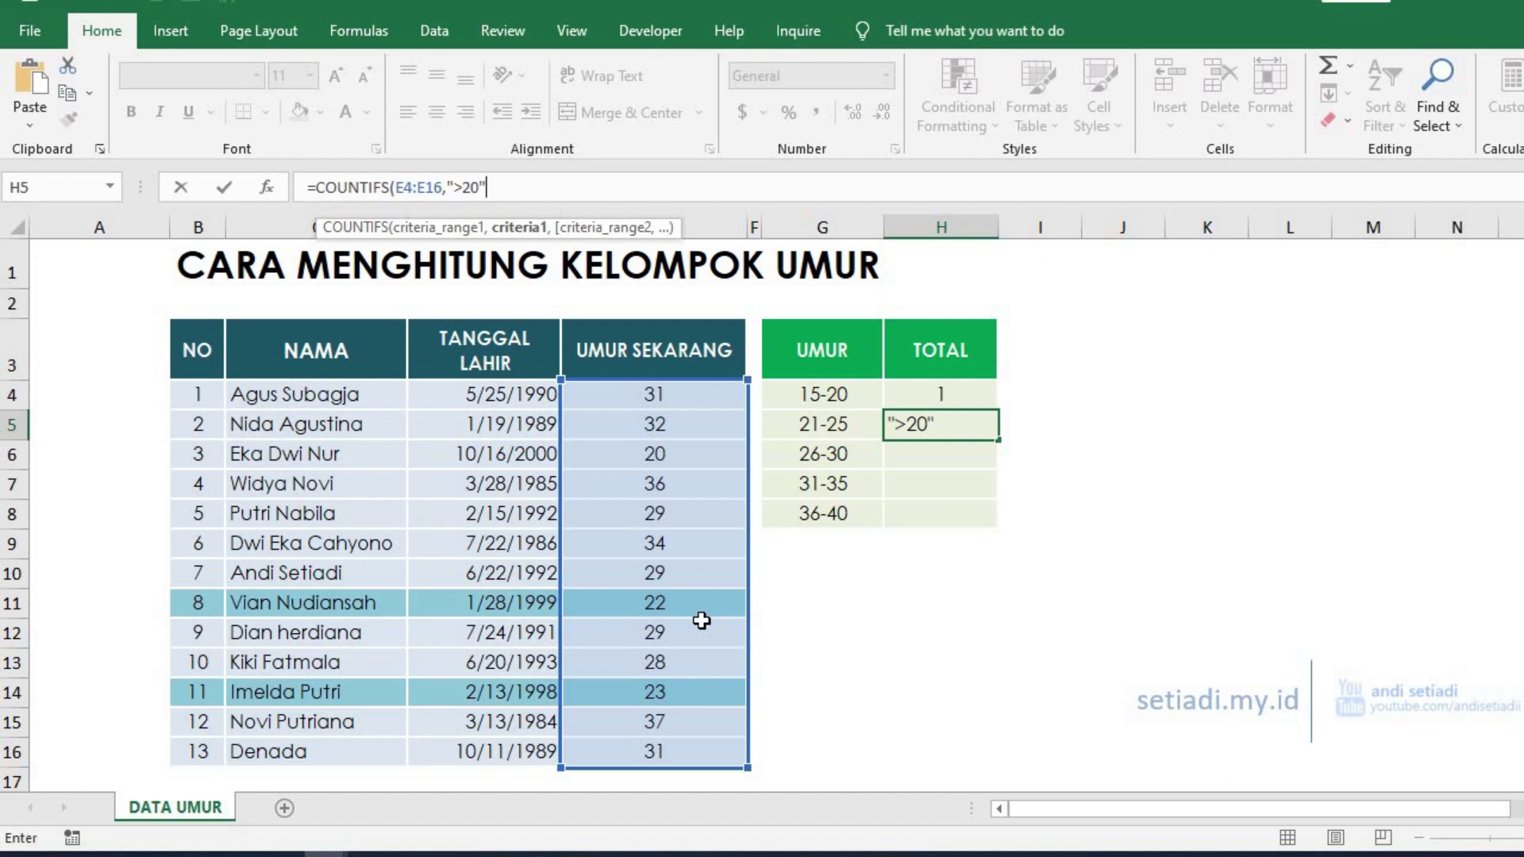
text(",)
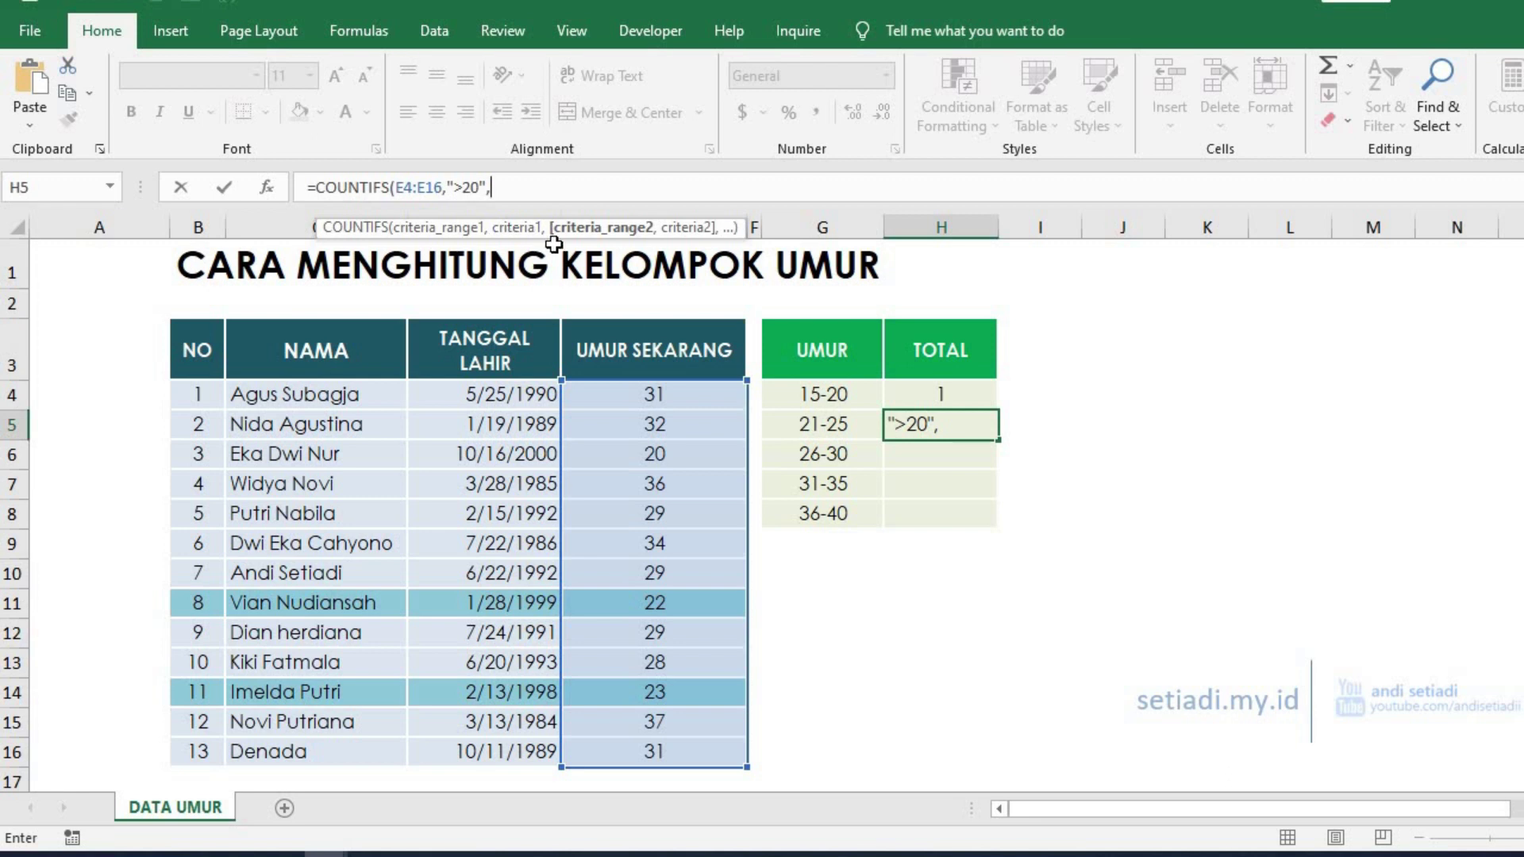
Step: Complete the COUNTIFS formula in H5 with the second range E4:E16 and criterion "<=25", and check the first two groups' matching people
drag(647, 396, 670, 745)
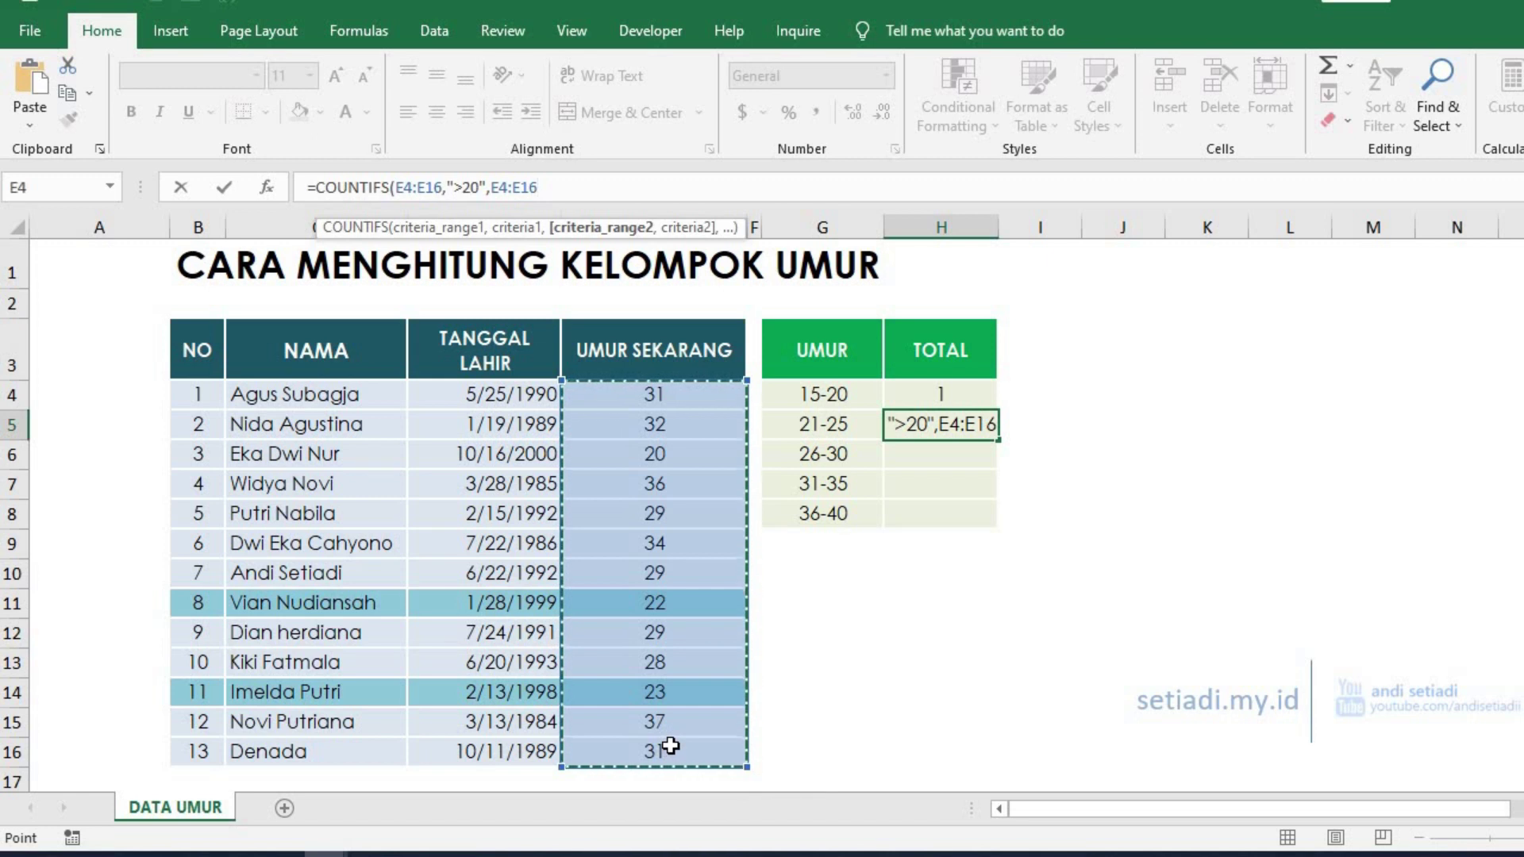
text(,)
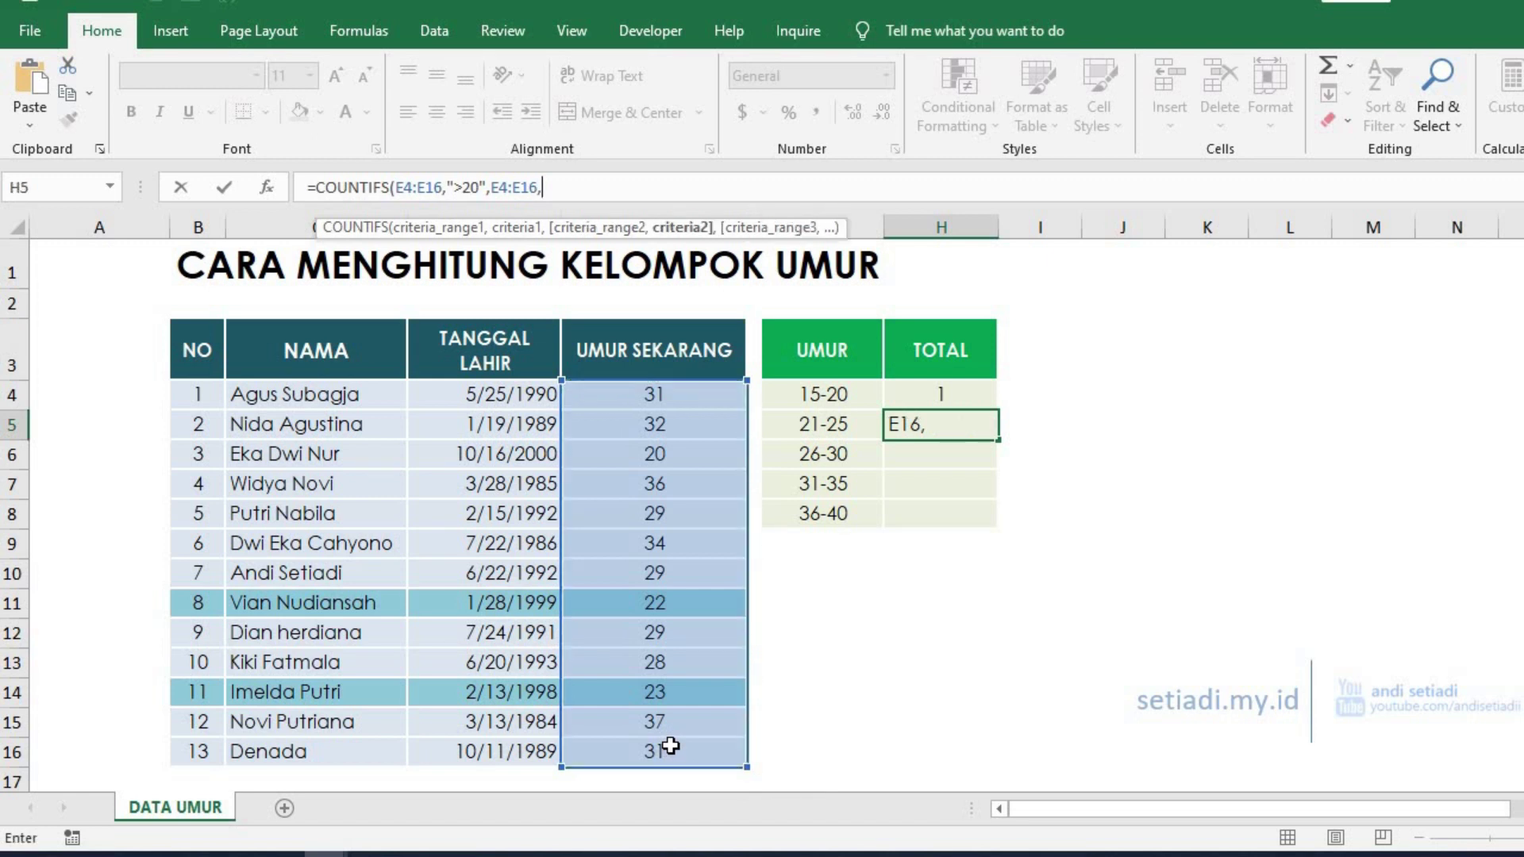
text("<=25"))
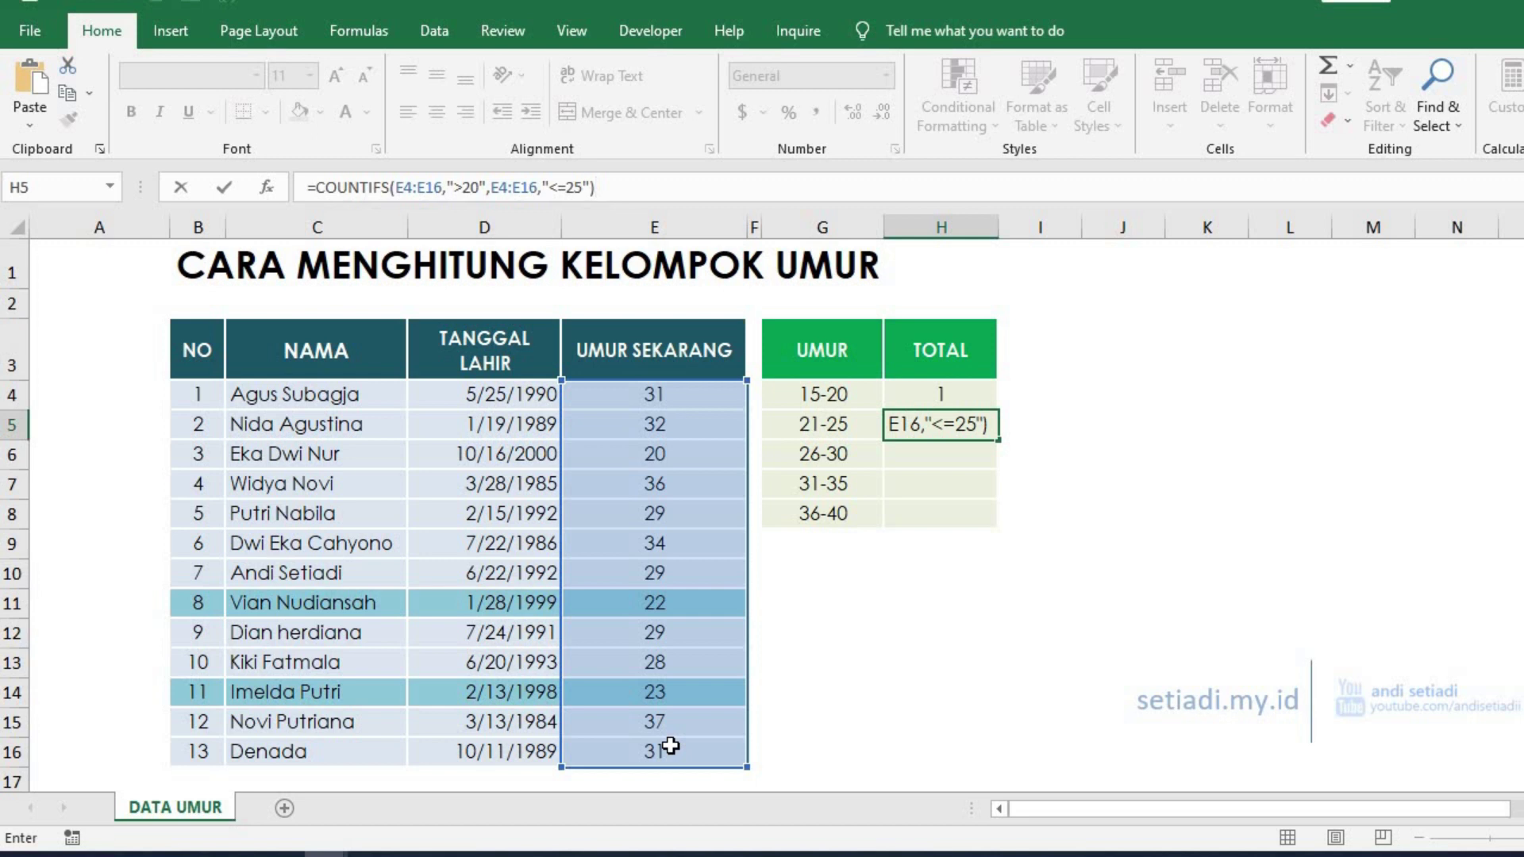
key(Return)
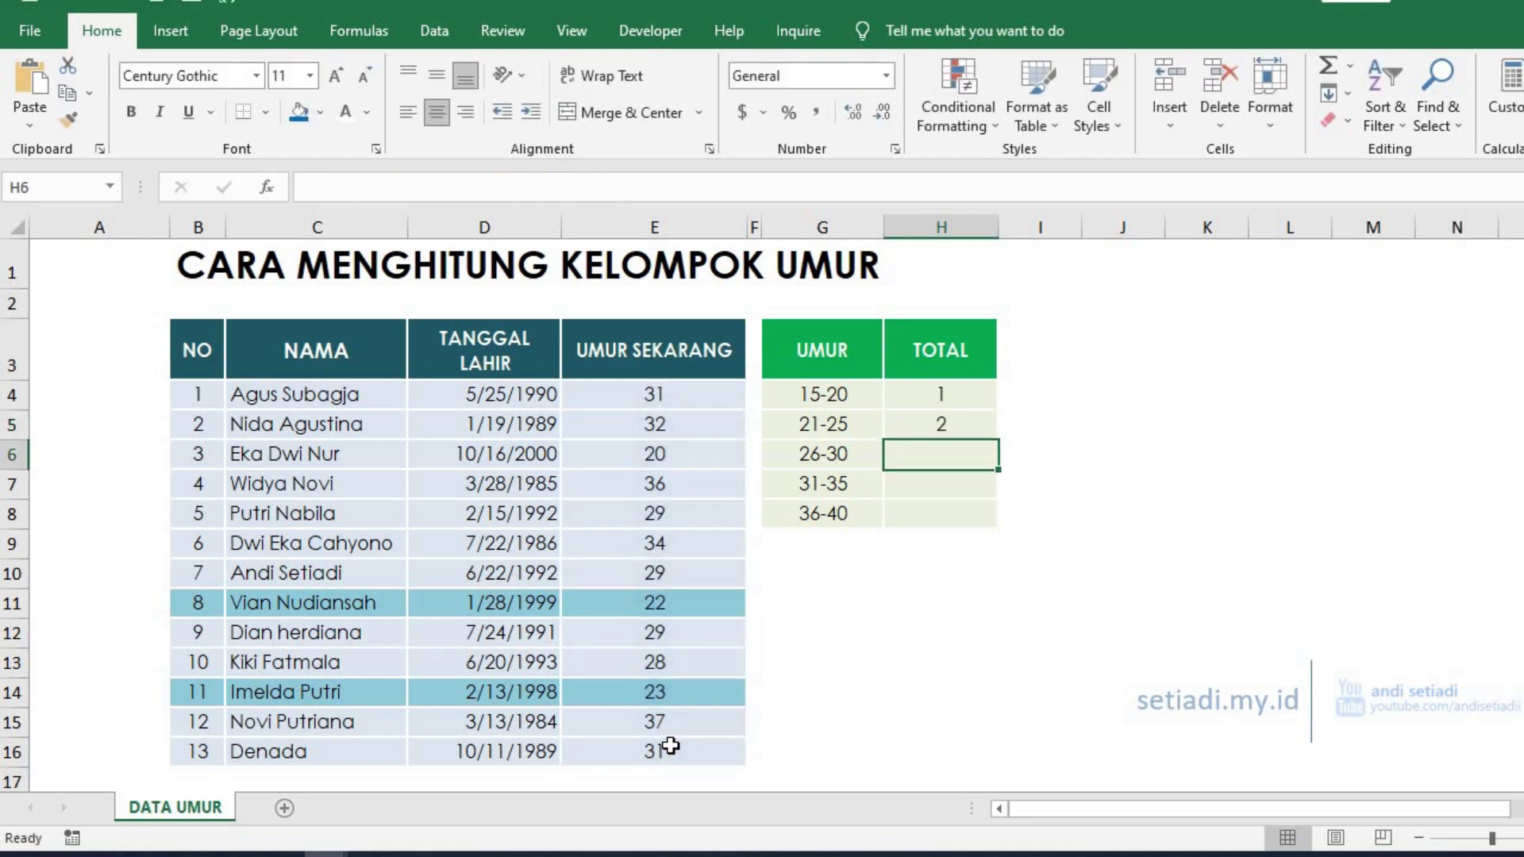
click(869, 432)
click(845, 396)
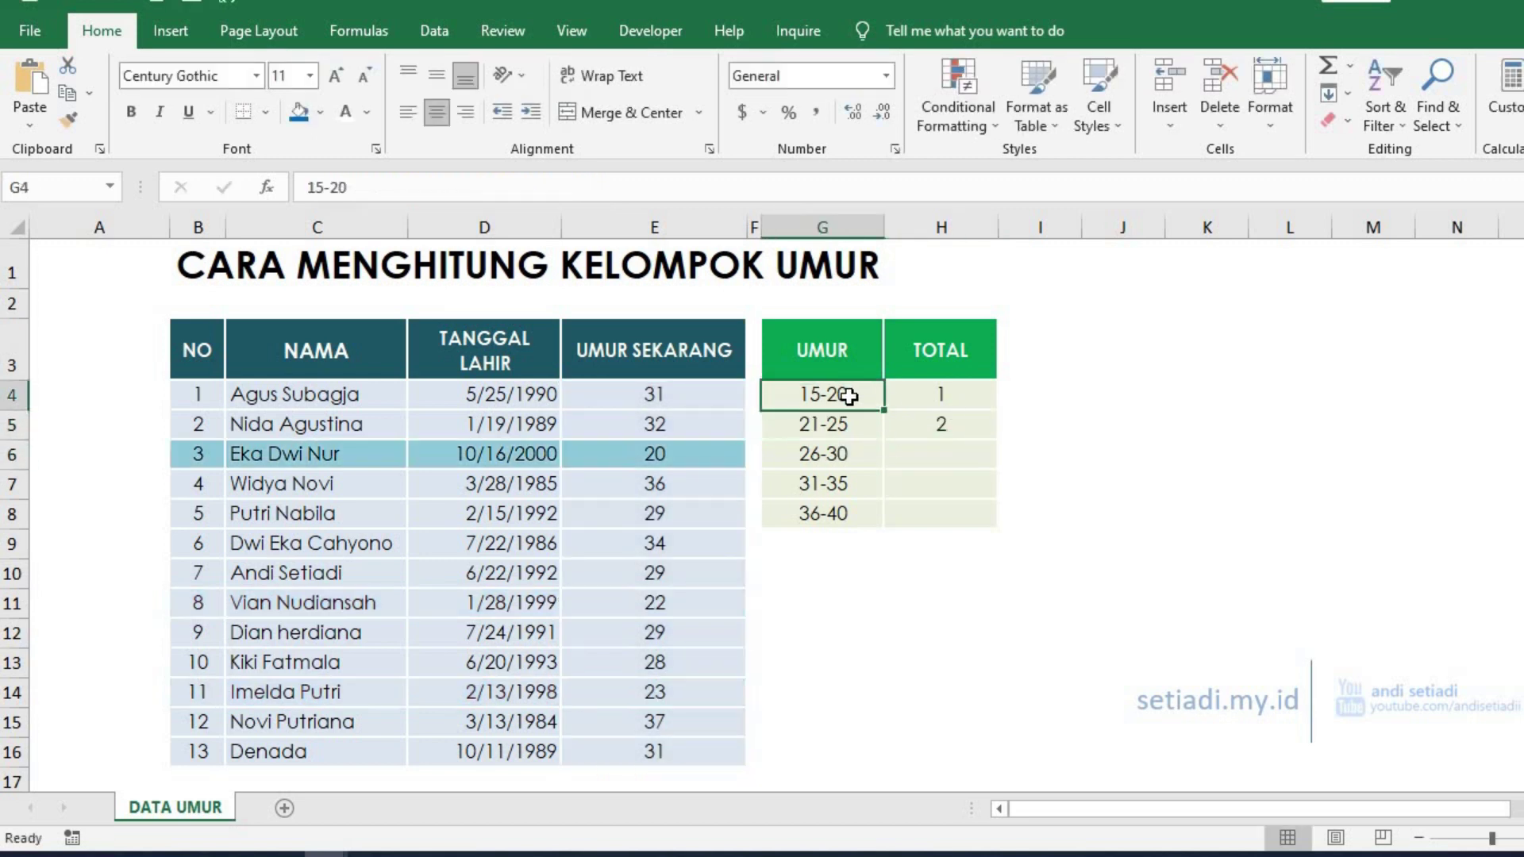
click(788, 421)
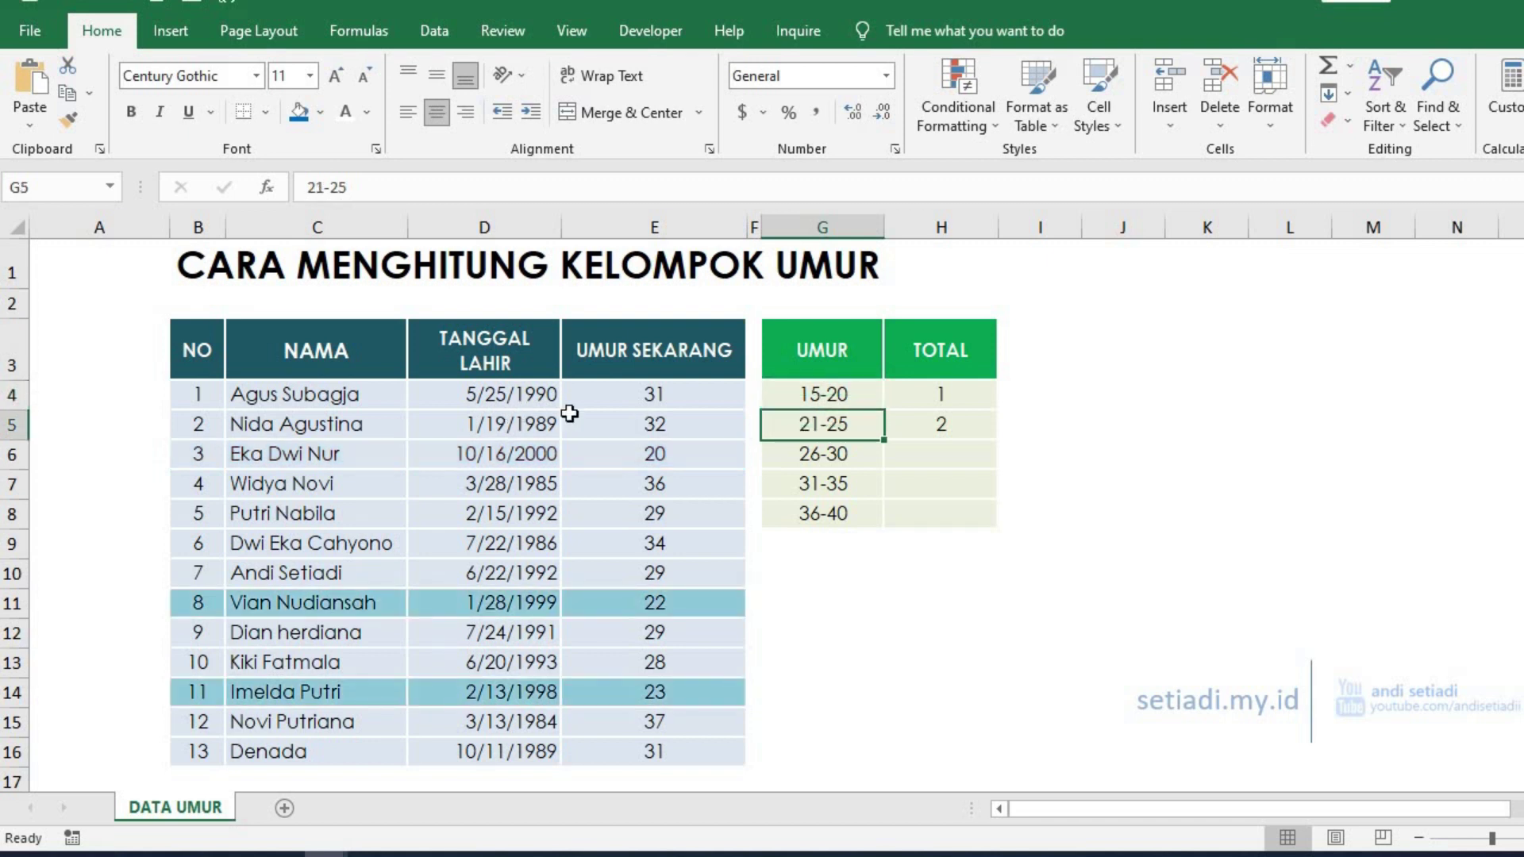
Step: Make both E4:E16 ranges in the COUNTIFS formula of H5 absolute as $E$4:$E$16
click(950, 462)
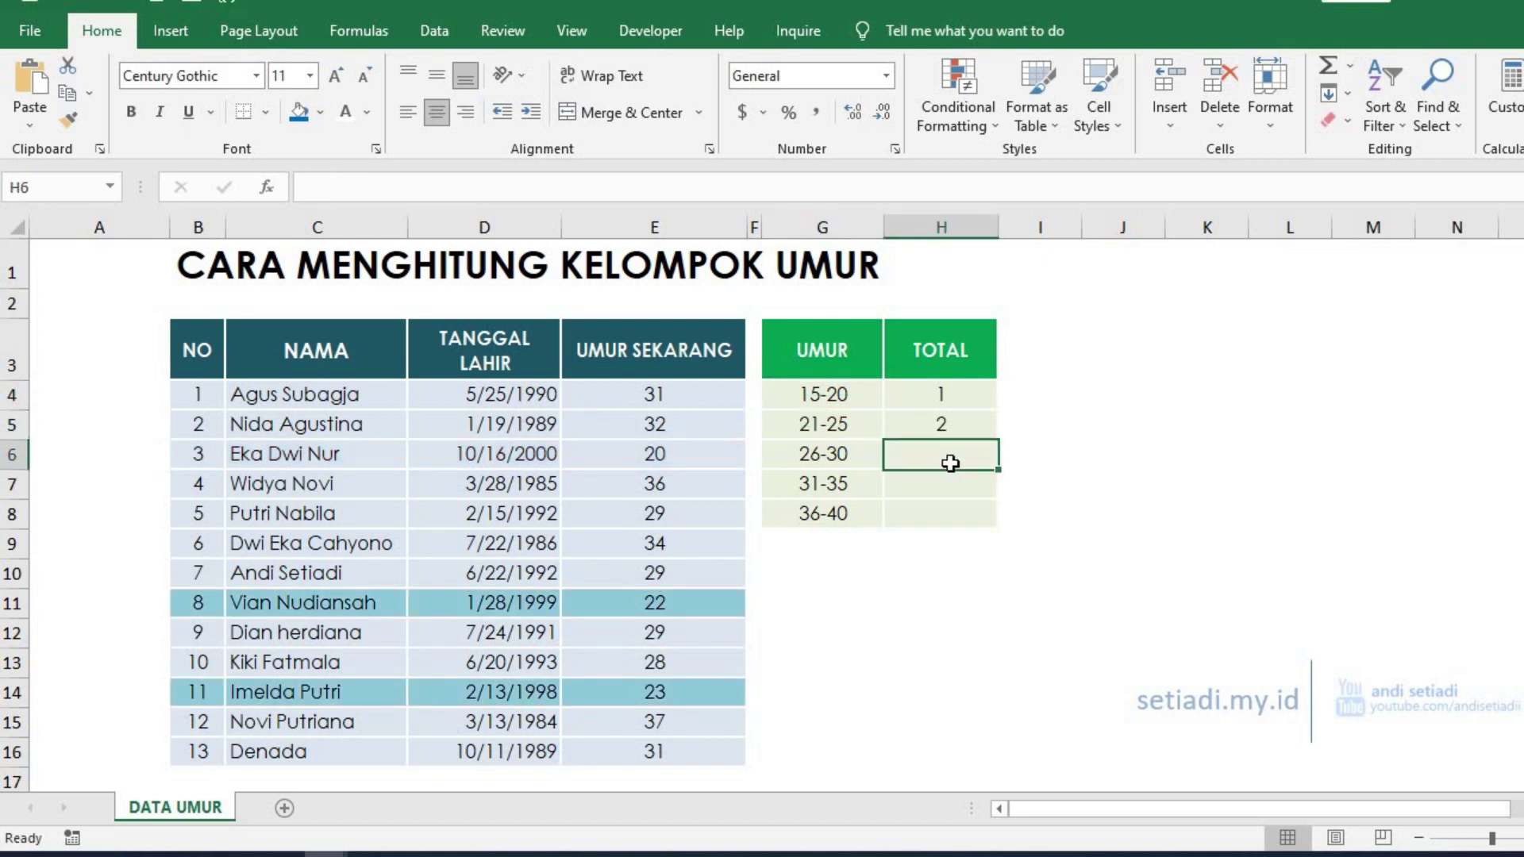
click(931, 427)
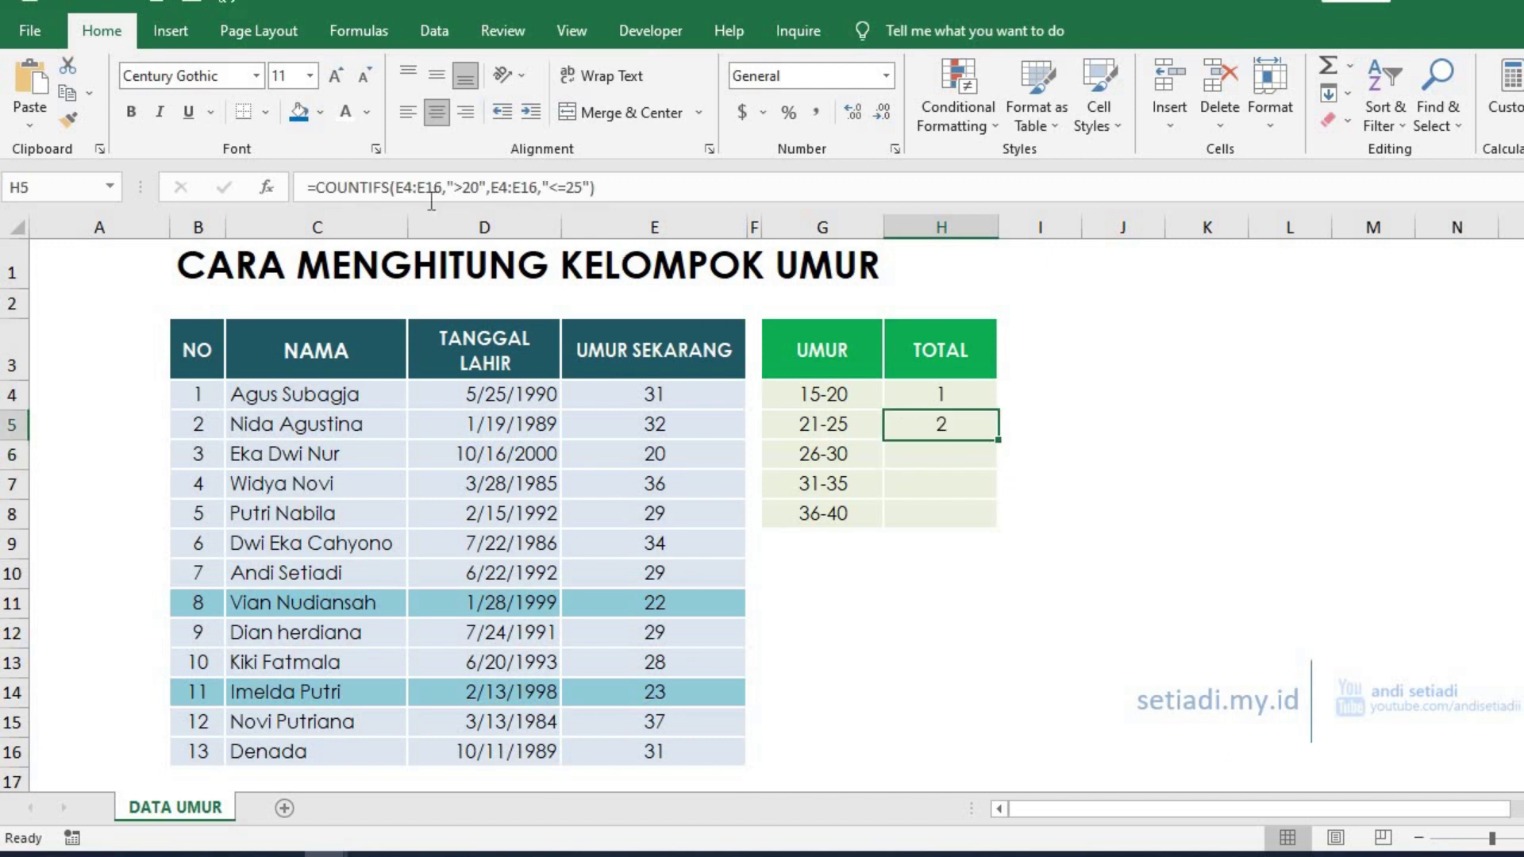
click(410, 189)
key(F4)
click(456, 191)
key(F4)
click(541, 190)
key(F4)
click(580, 190)
key(F4)
key(Return)
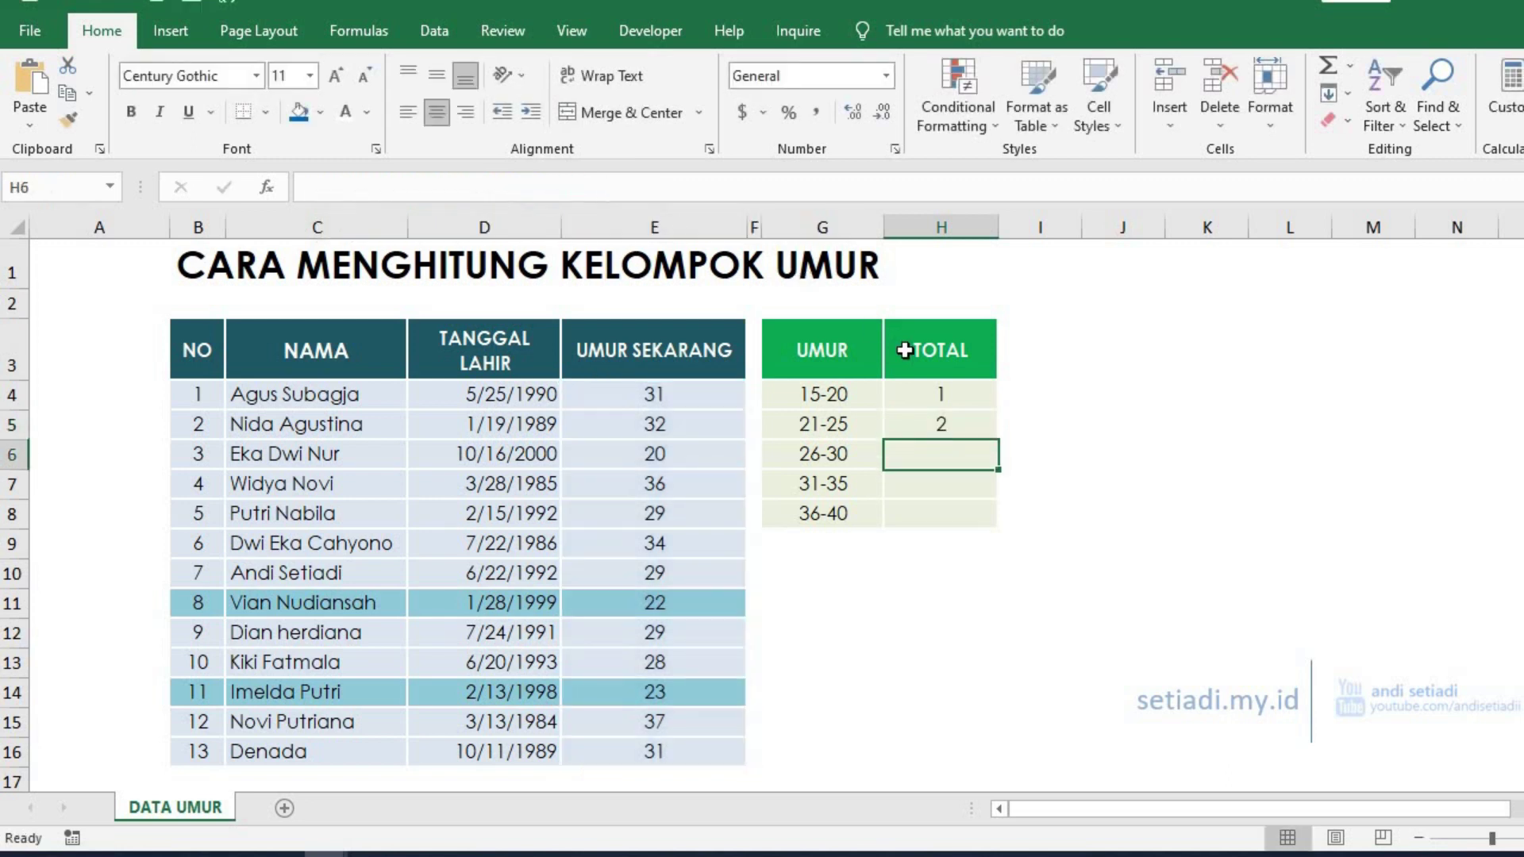
Step: Copy the H5 formula down to H6 and set its criteria to ">25" and "<=30" for the 26-30 group
click(984, 429)
drag(997, 439, 993, 467)
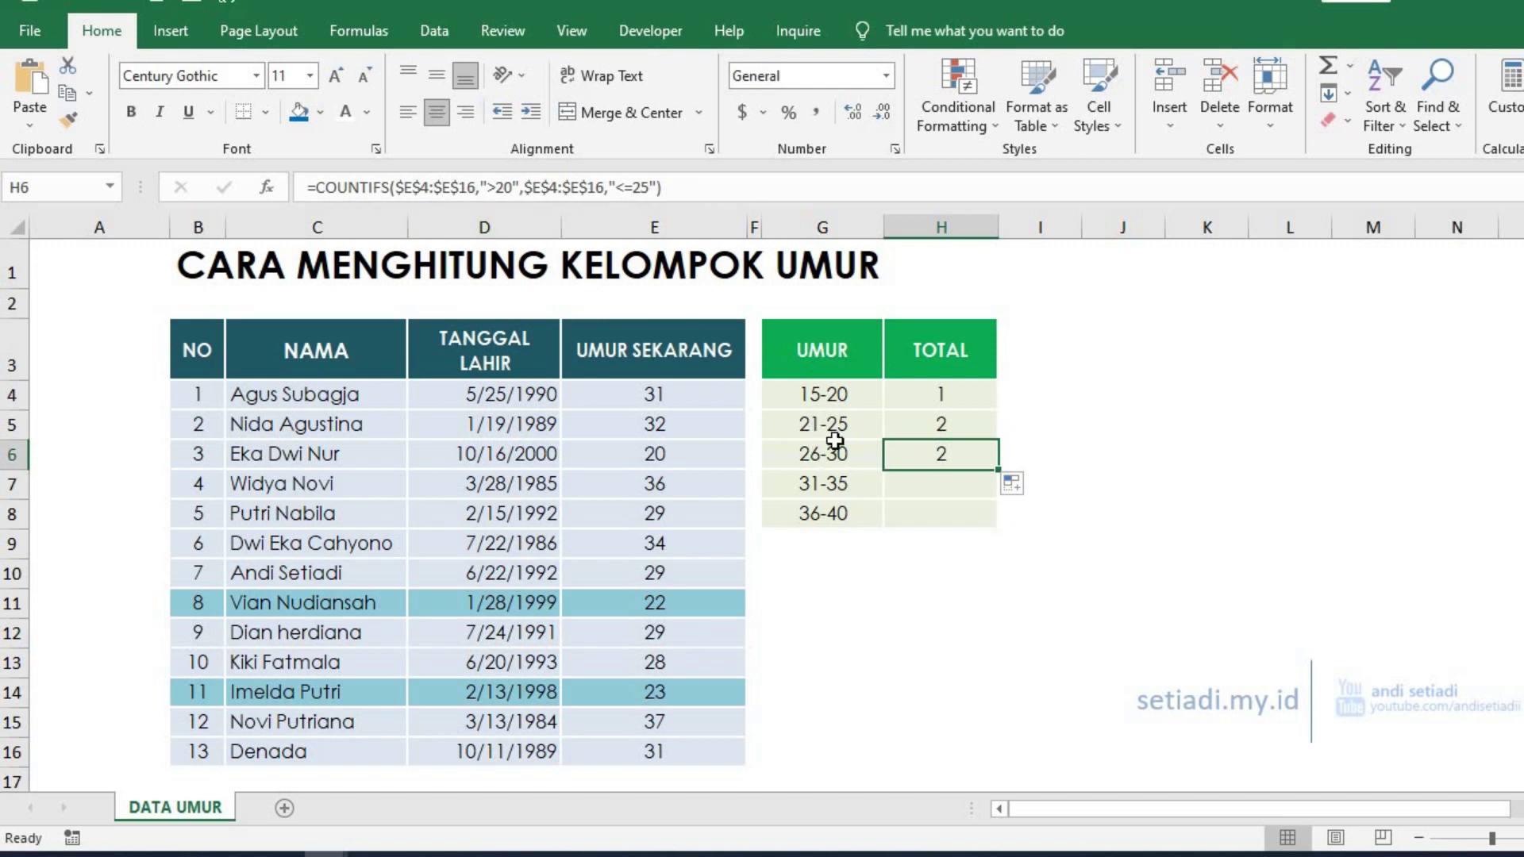
click(508, 189)
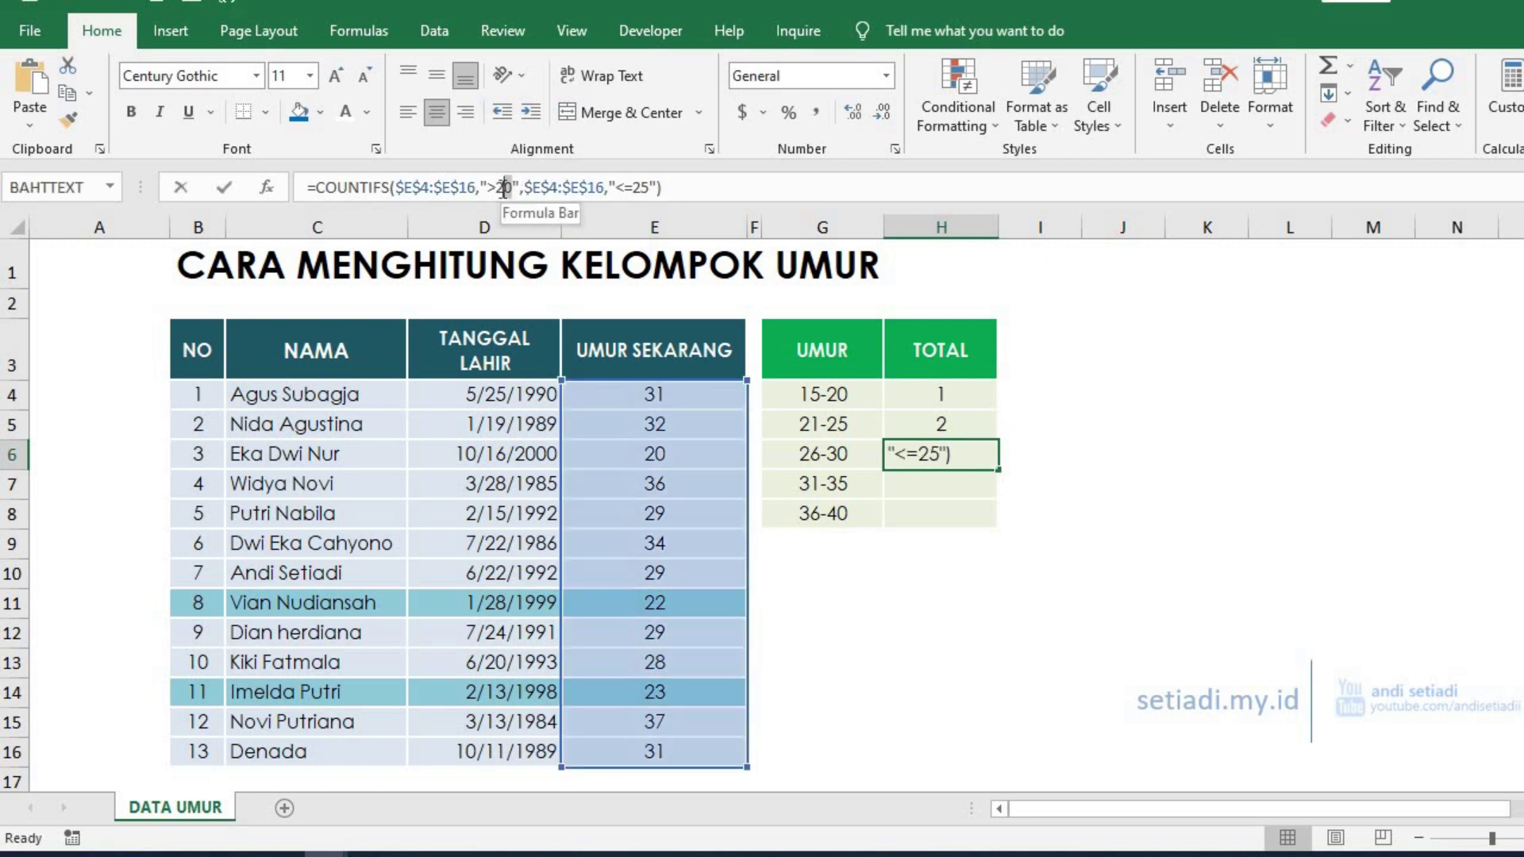
key(BackSpace)
text(5)
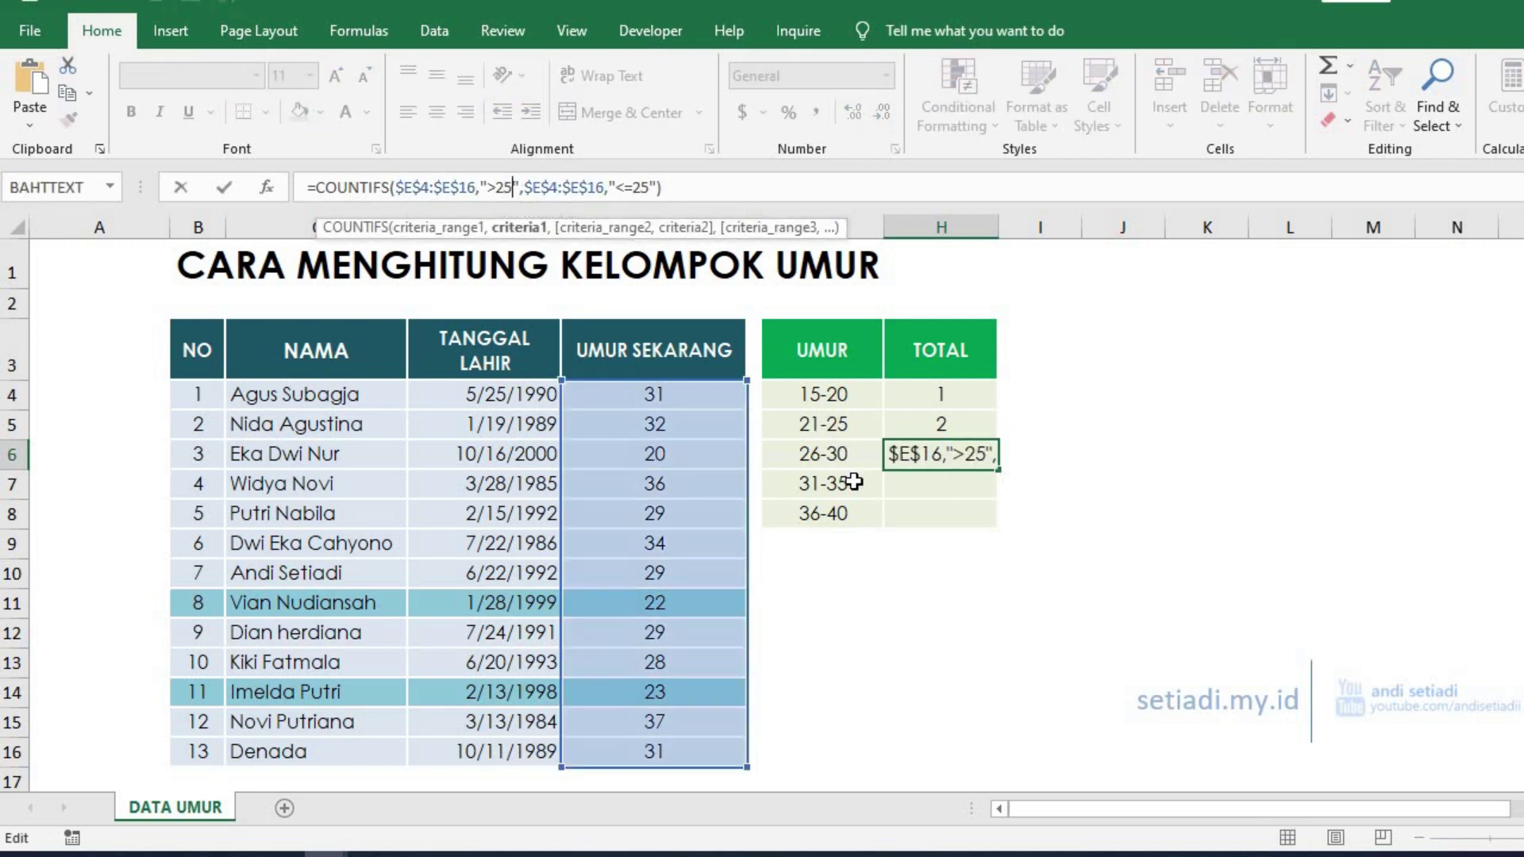
drag(651, 185, 635, 184)
text(30)
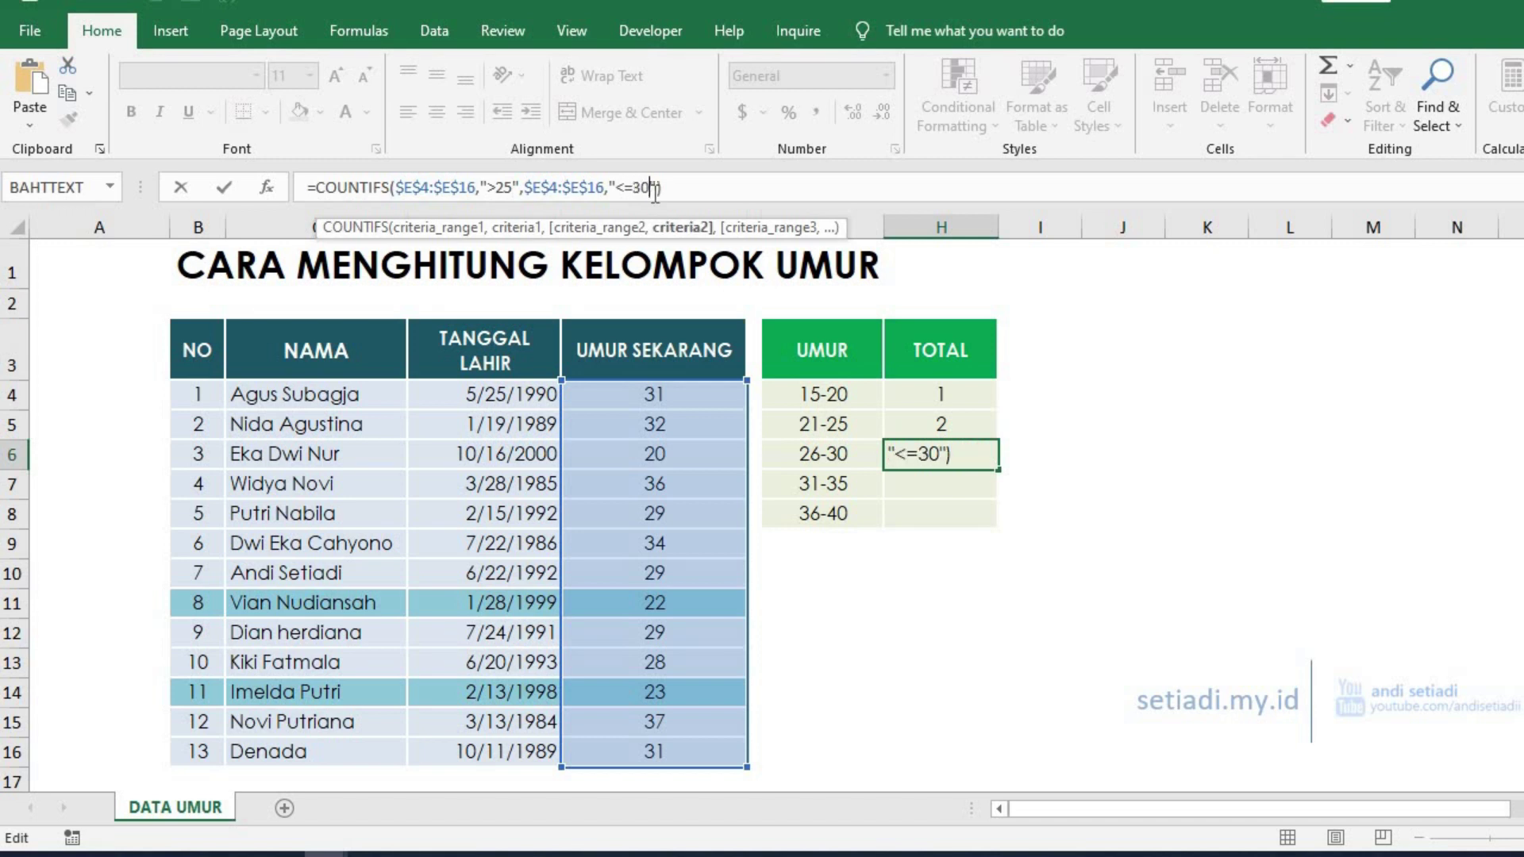
key(Return)
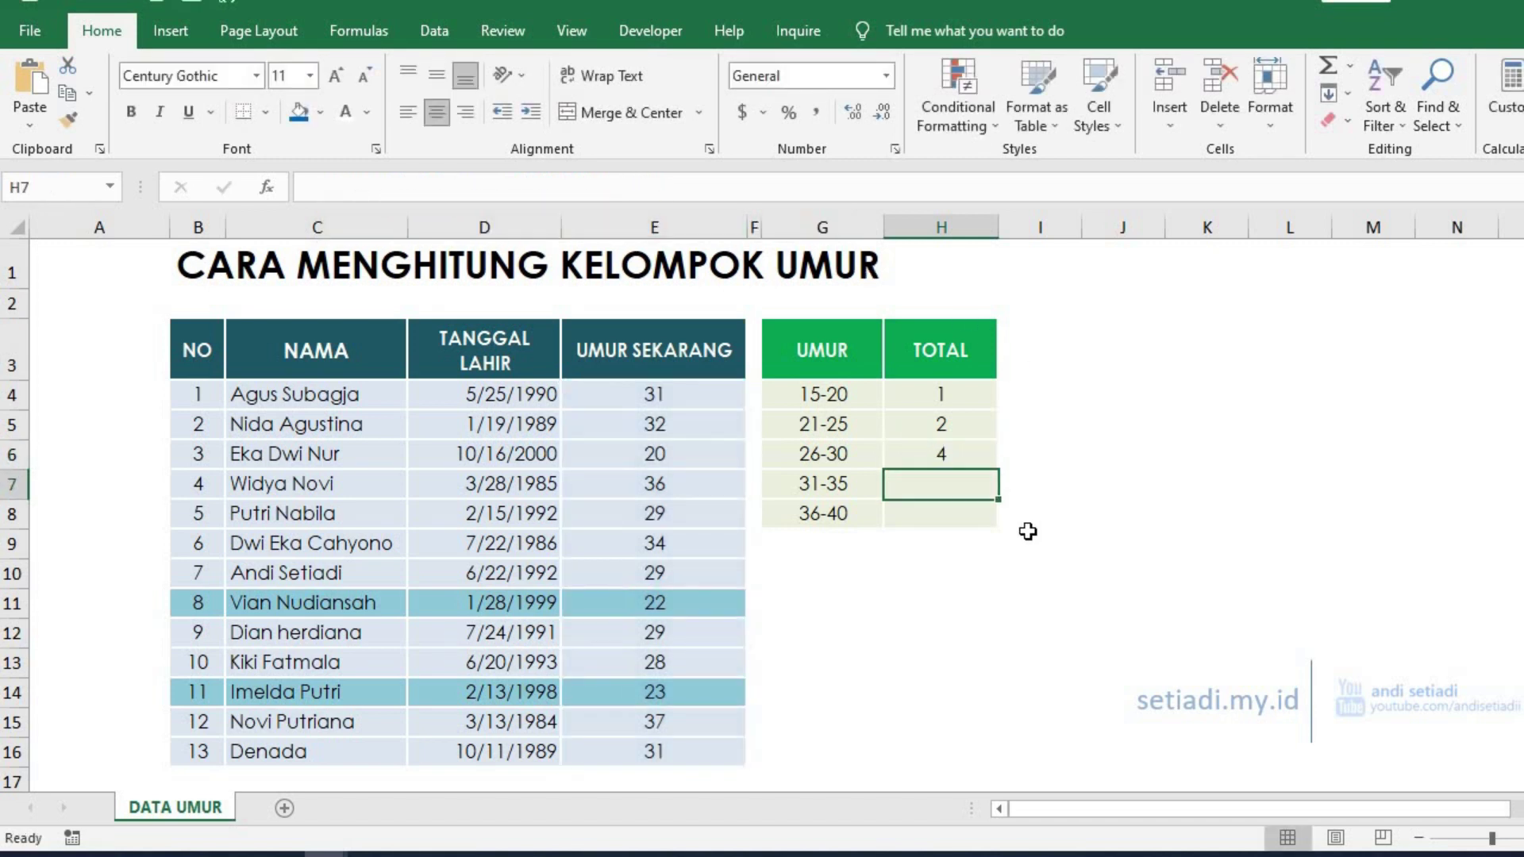
click(837, 450)
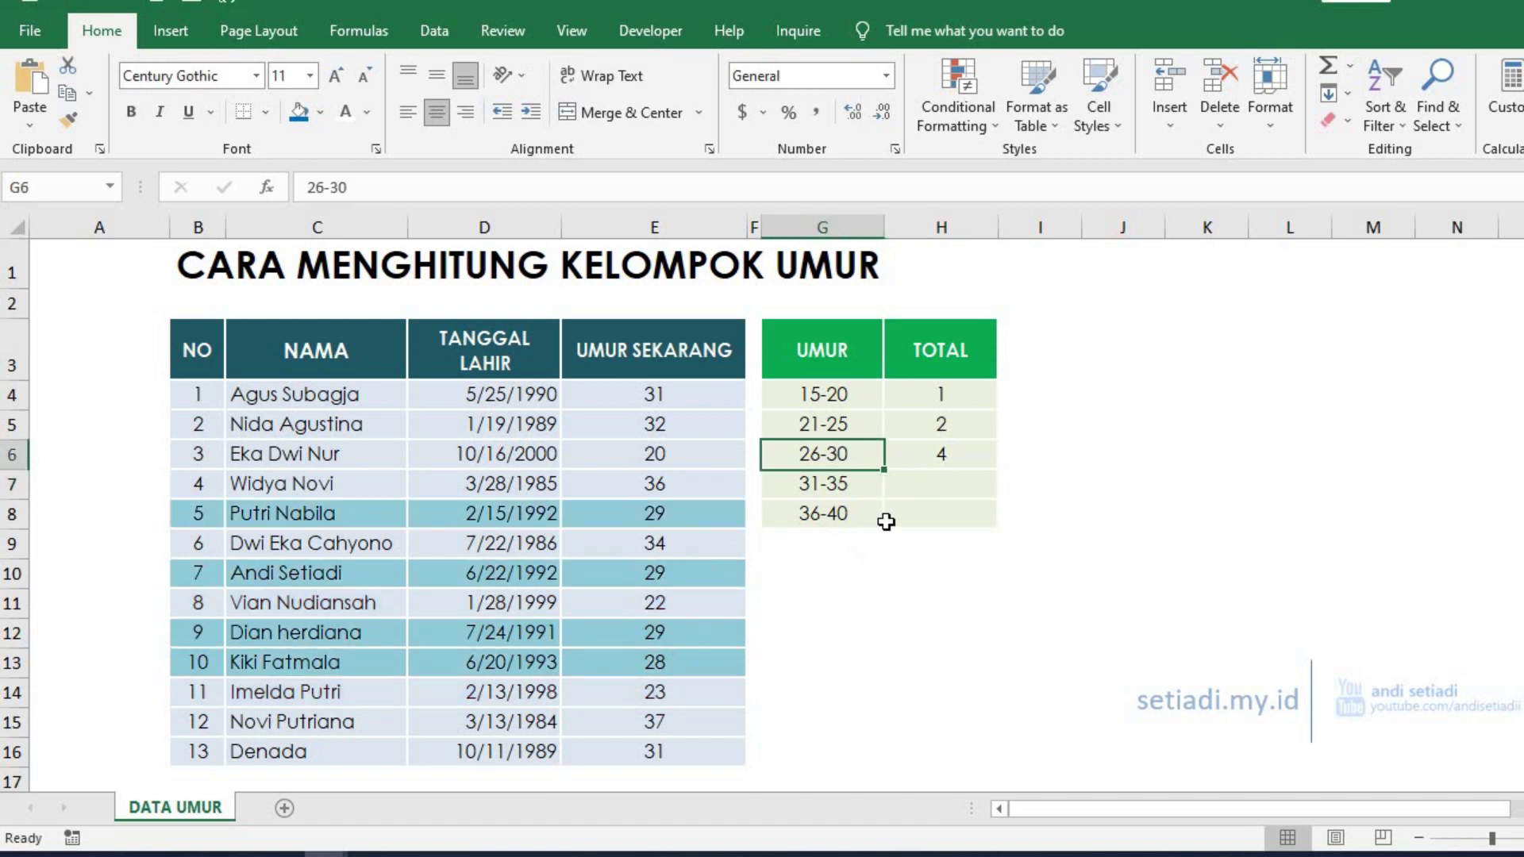
Step: Fill the H6 formula into H7 and change its criteria to ">30" and "<=35" for the 31-35 group
click(938, 451)
drag(1002, 470, 997, 490)
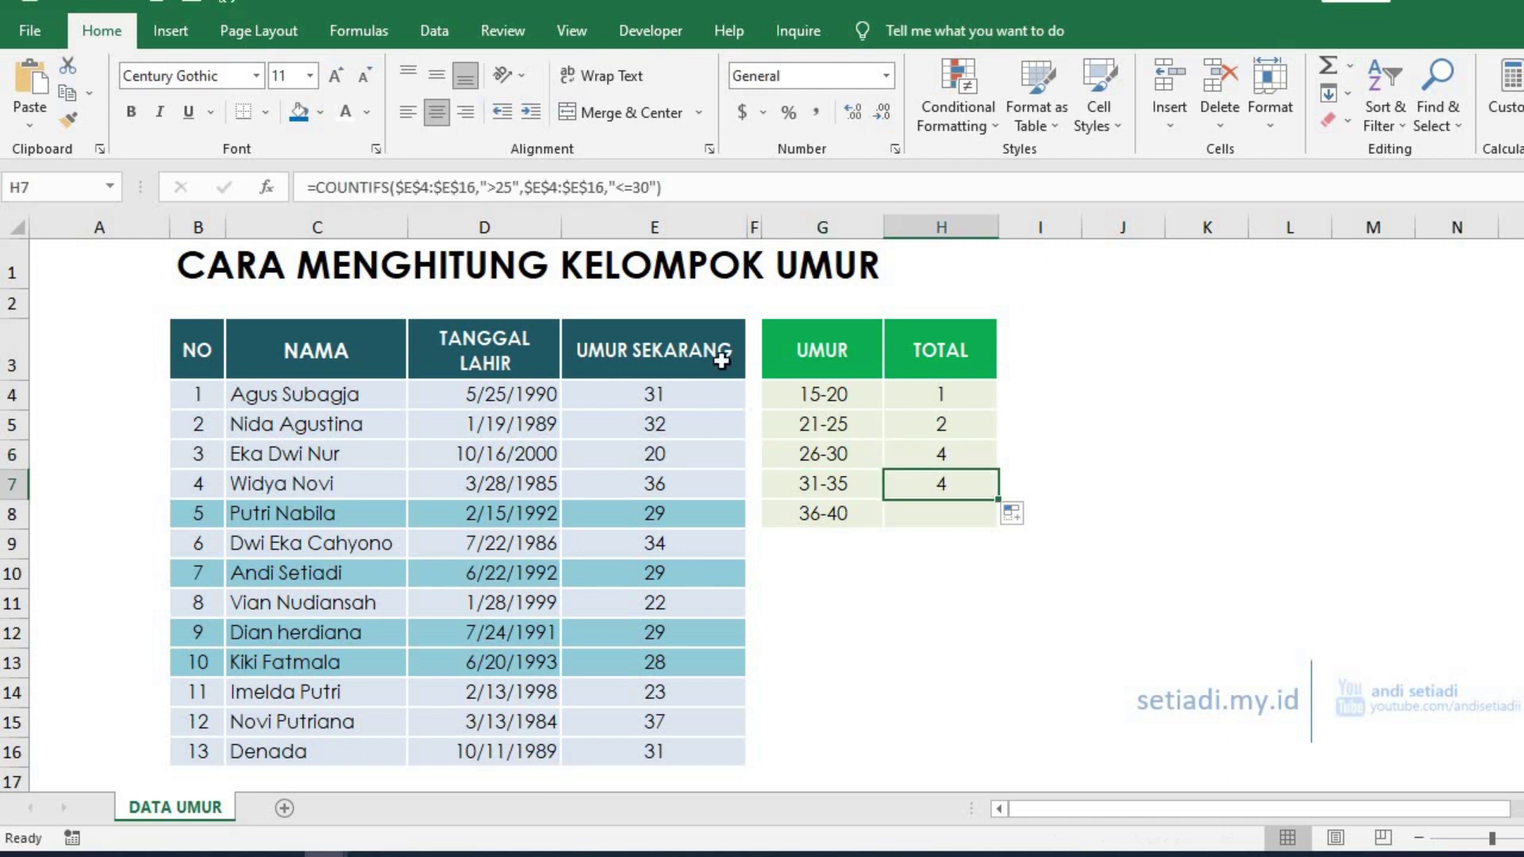
double_click(501, 187)
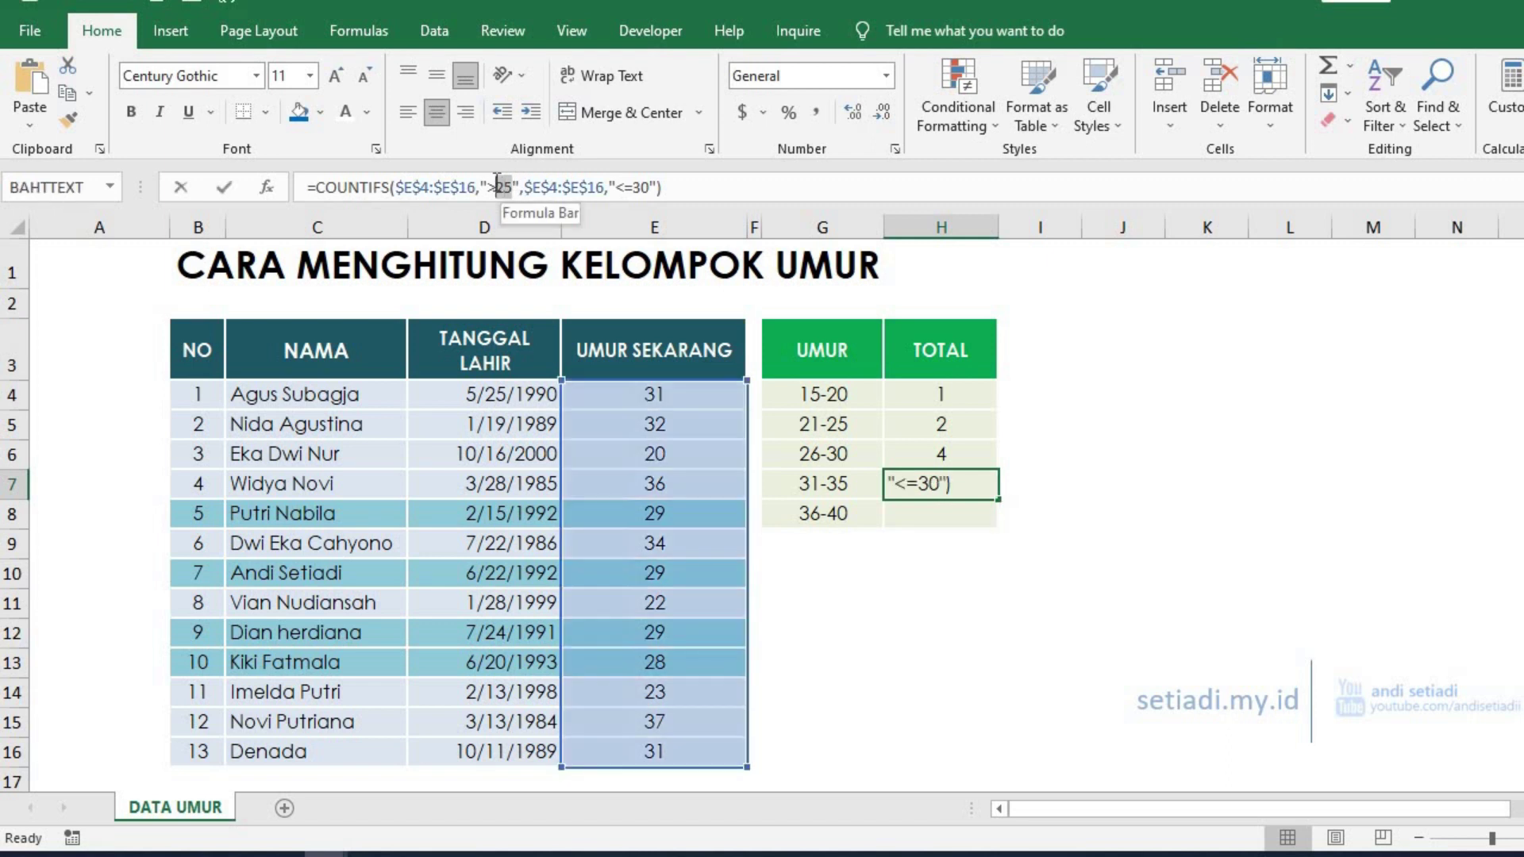
text(30)
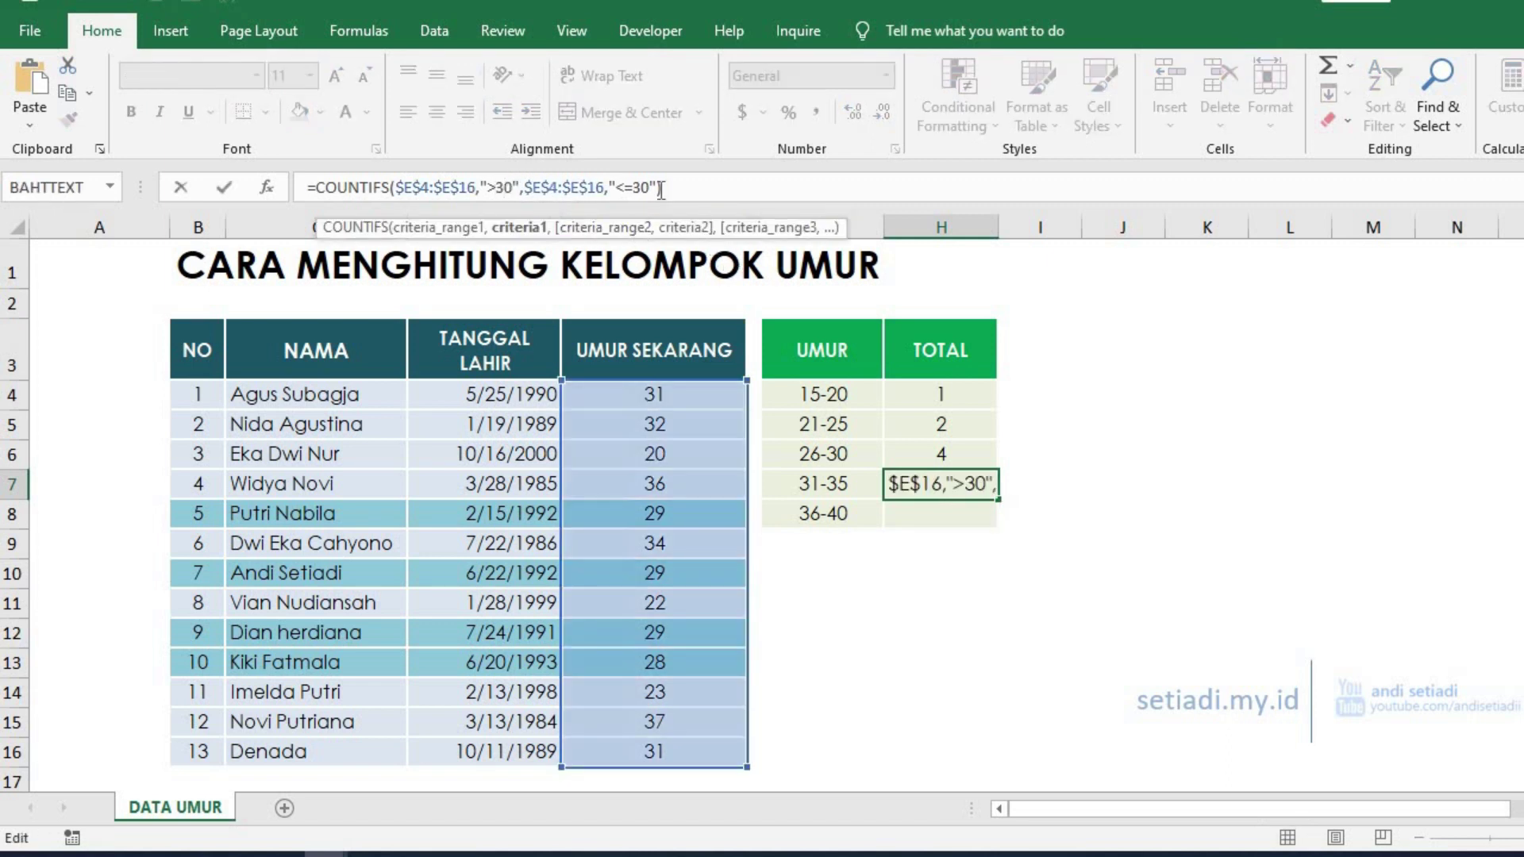
double_click(647, 187)
text(35)
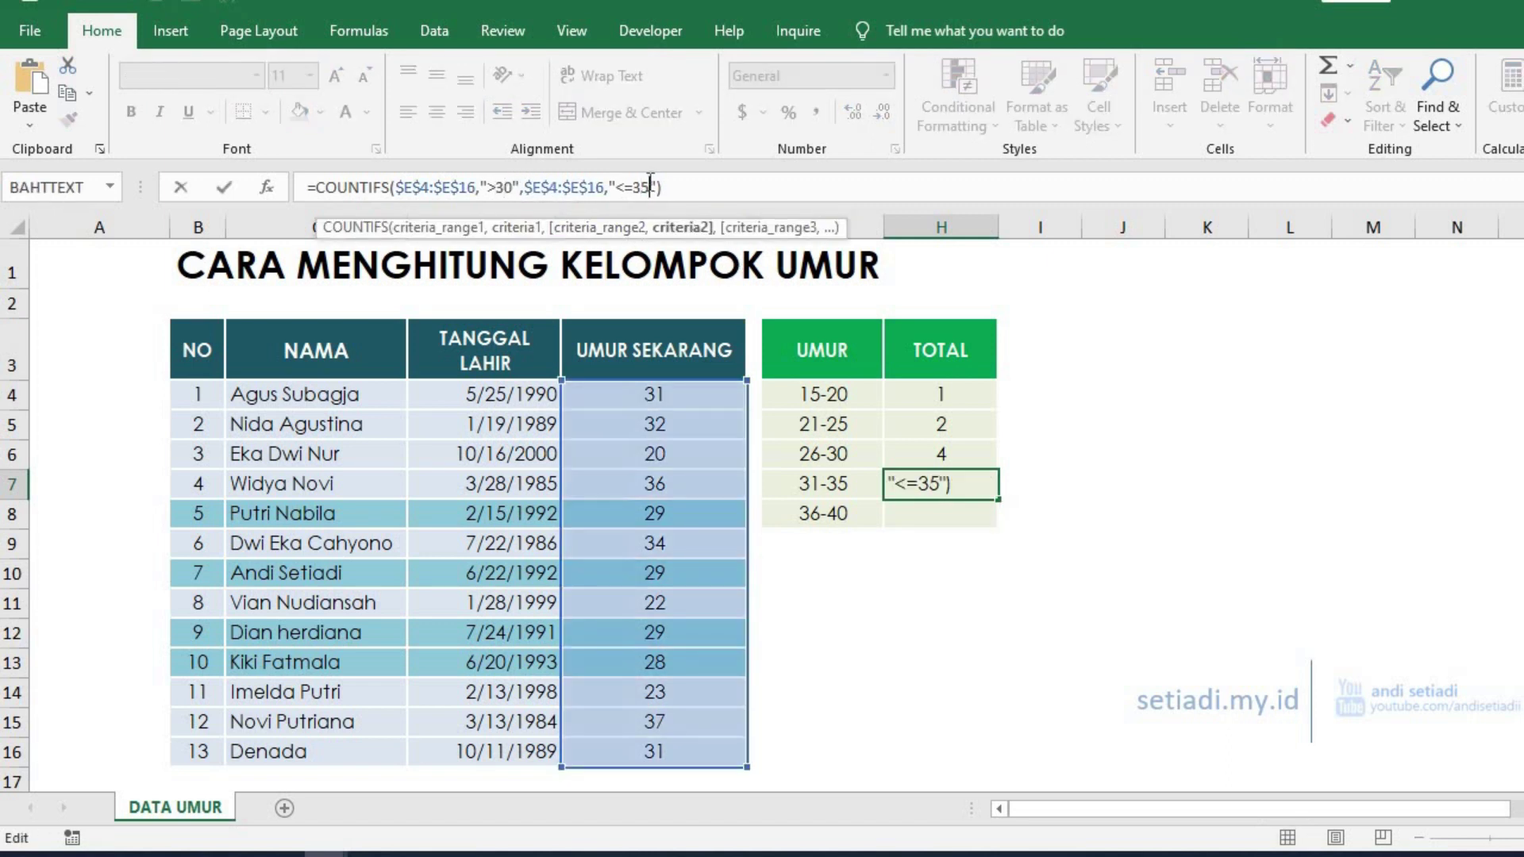
key(Return)
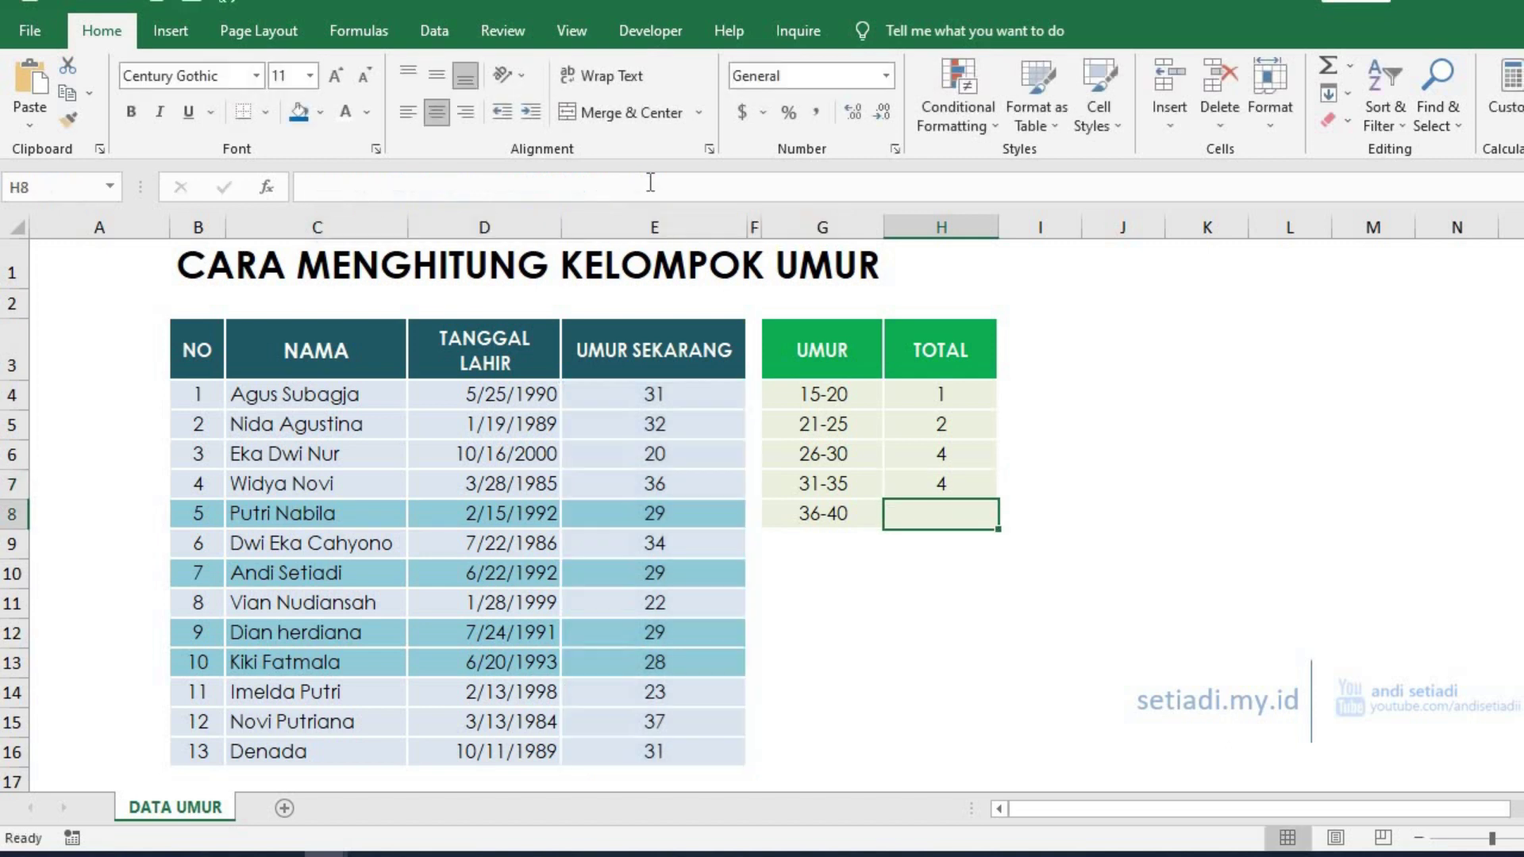
click(840, 481)
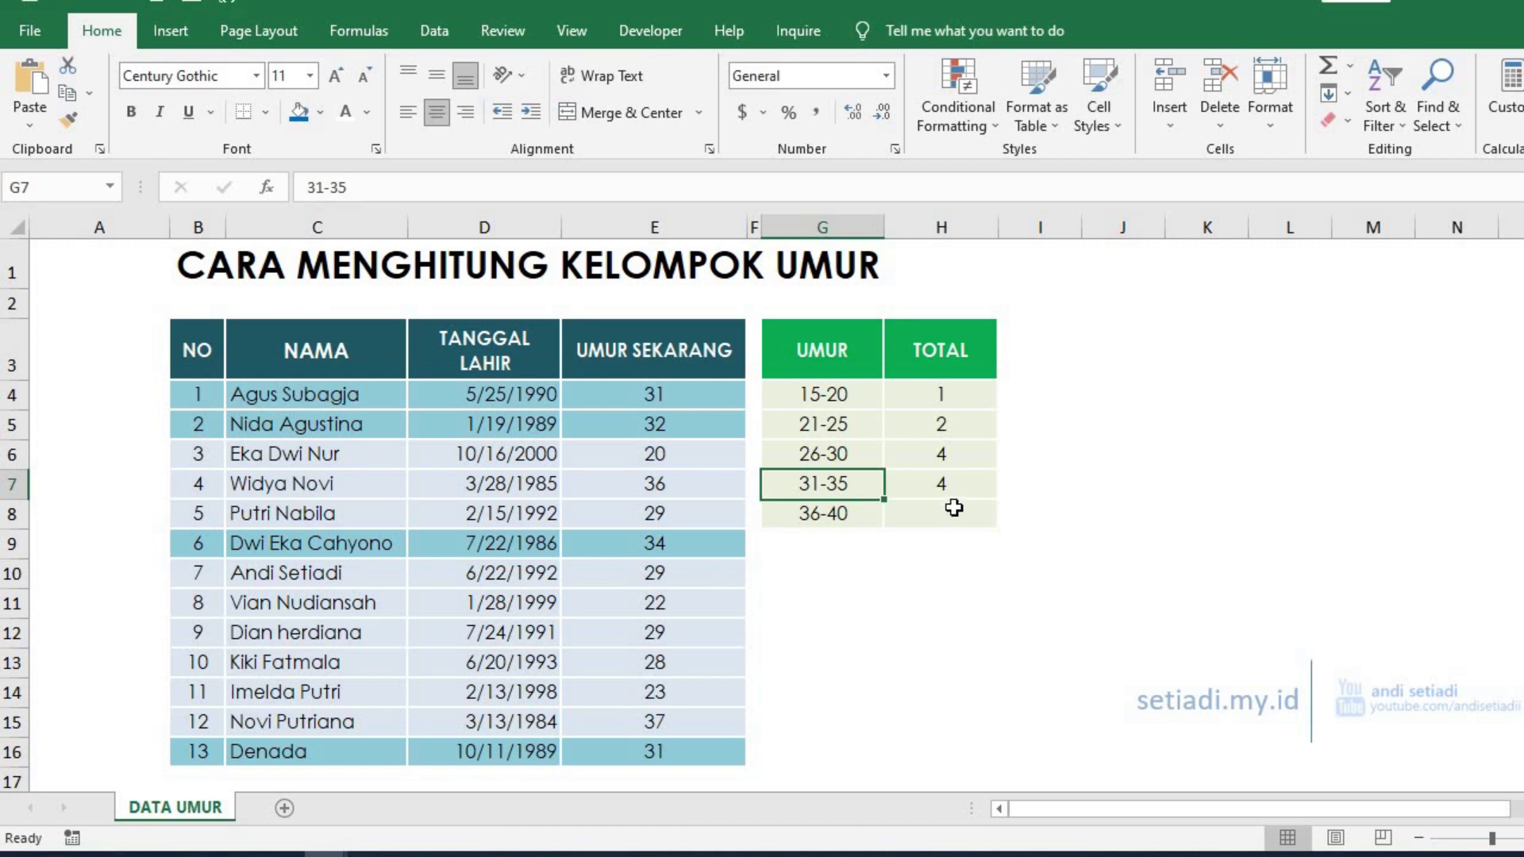
Step: Fill the H7 formula into H8 and change its criteria to ">35" and "<=40" for the 36-40 group
click(991, 494)
drag(998, 500, 978, 522)
click(974, 518)
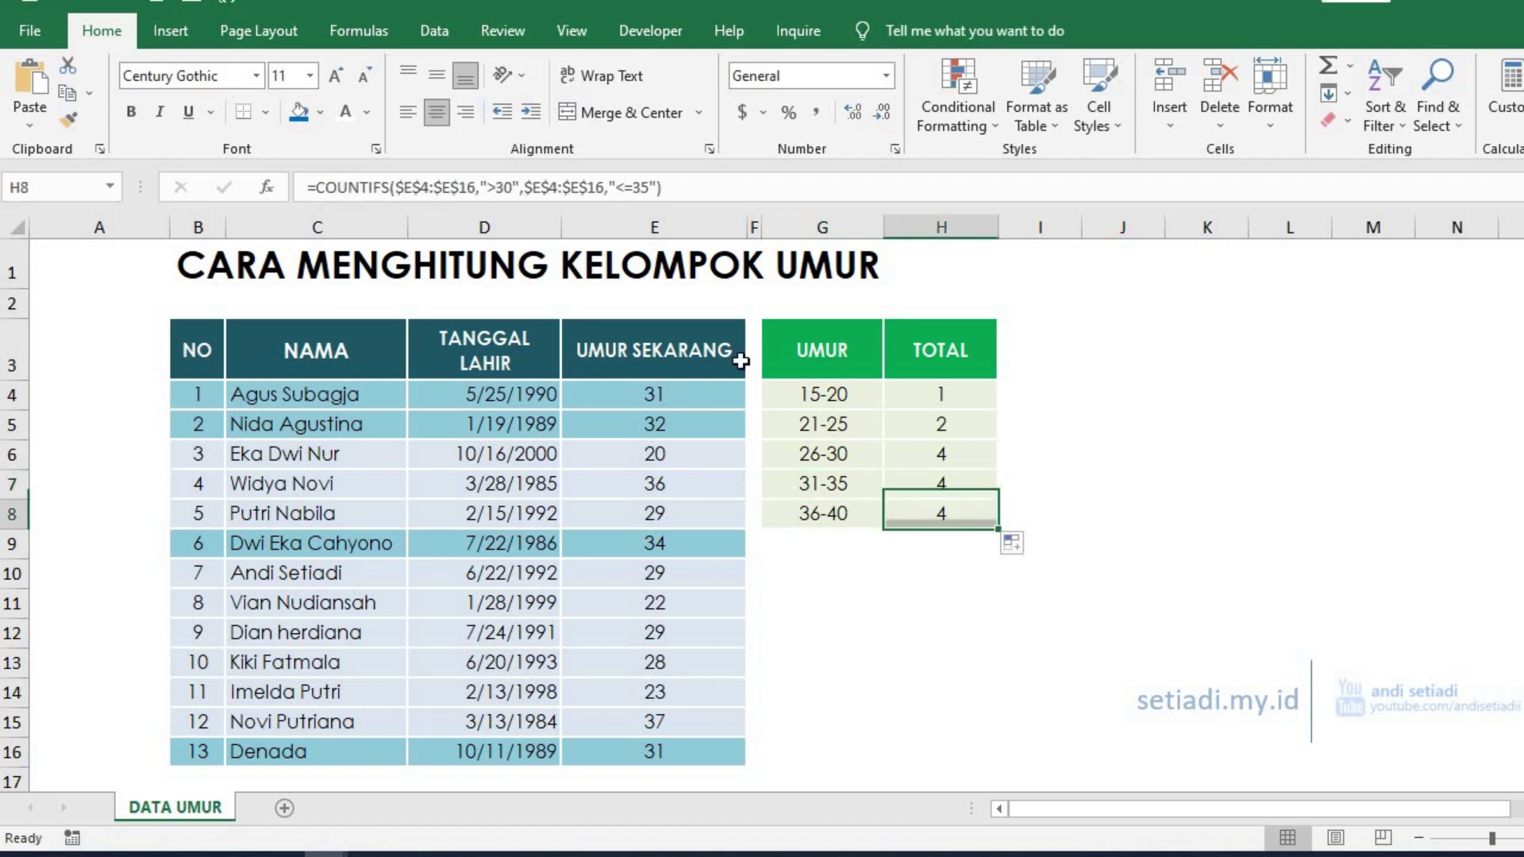
click(501, 189)
double_click(502, 188)
text(35)
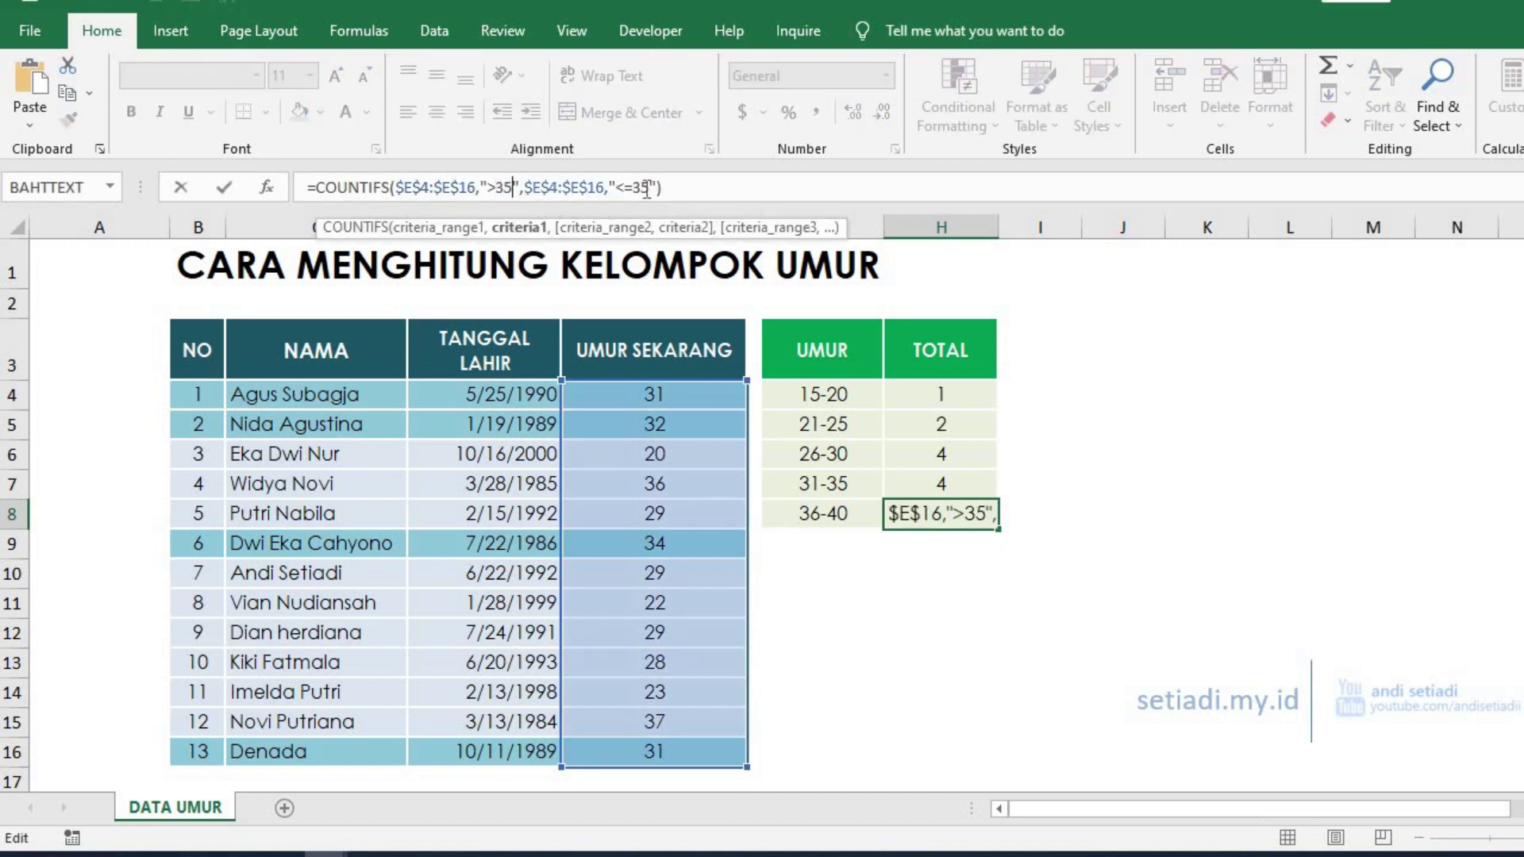
double_click(647, 188)
text(40)
key(Return)
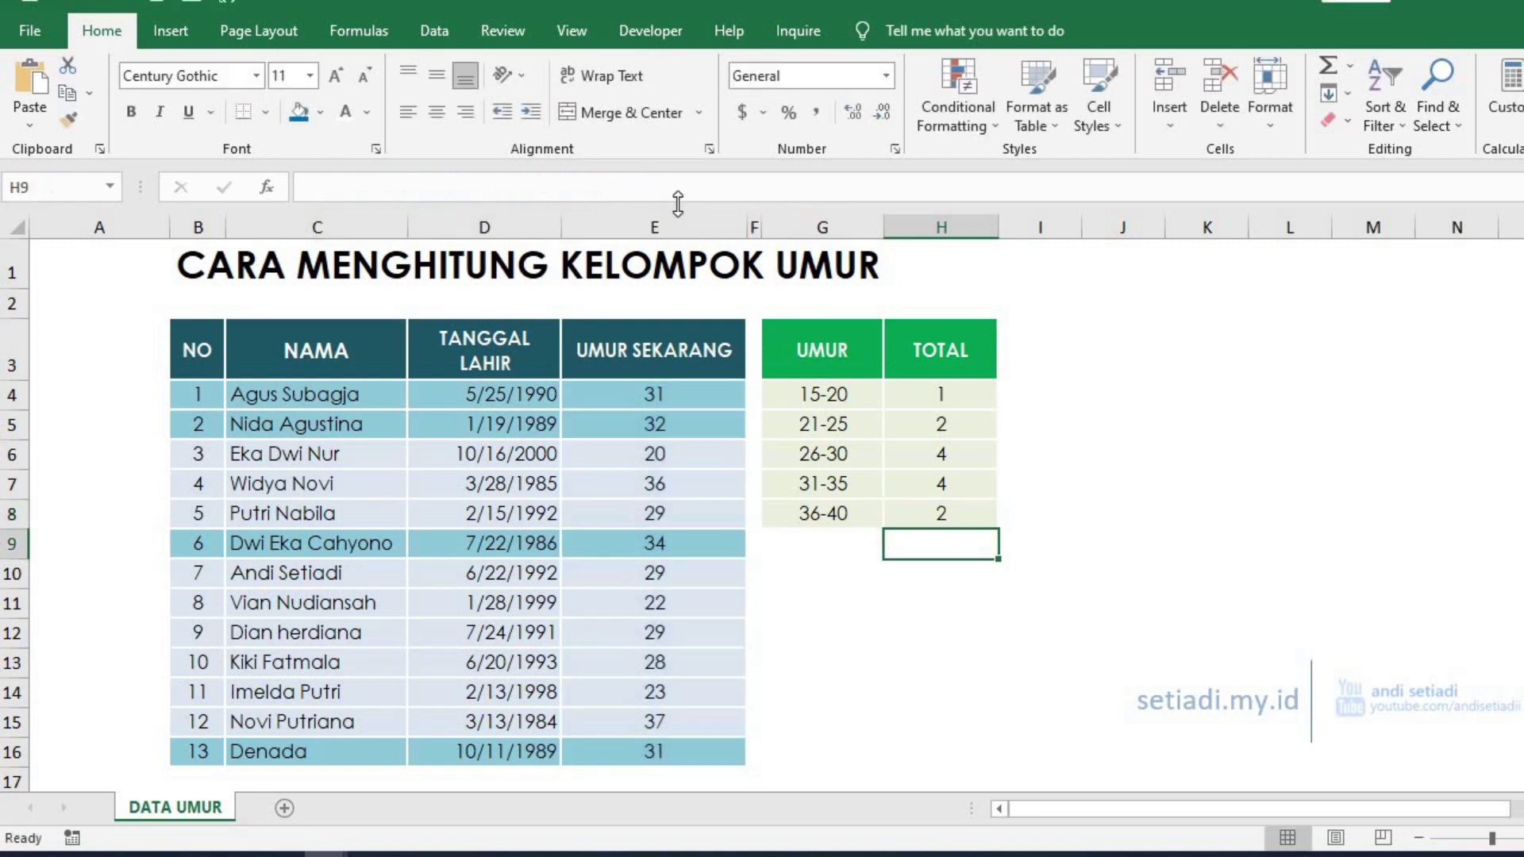
click(839, 519)
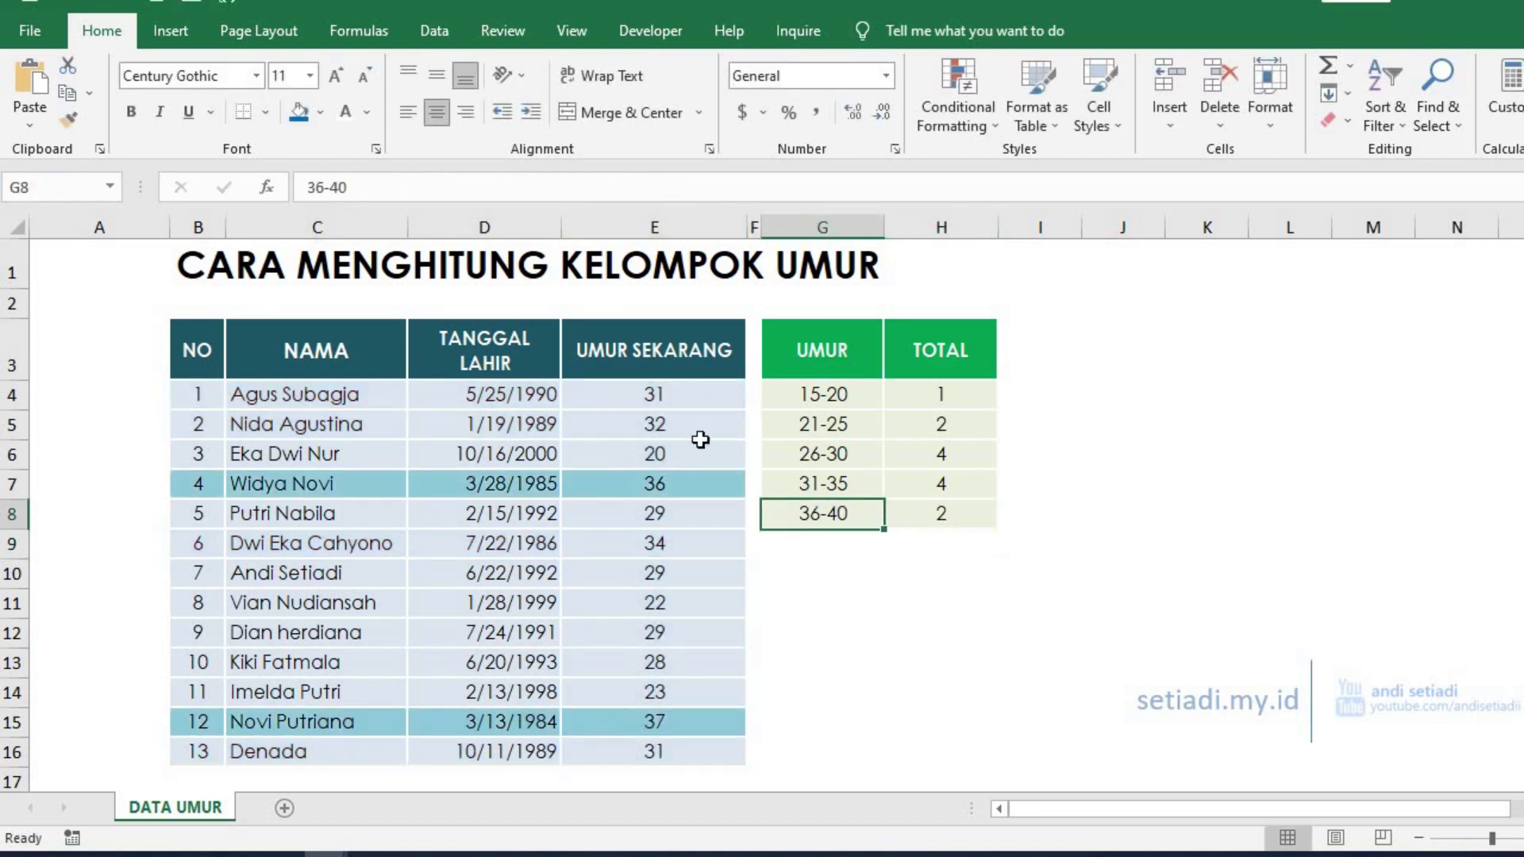
key(Down)
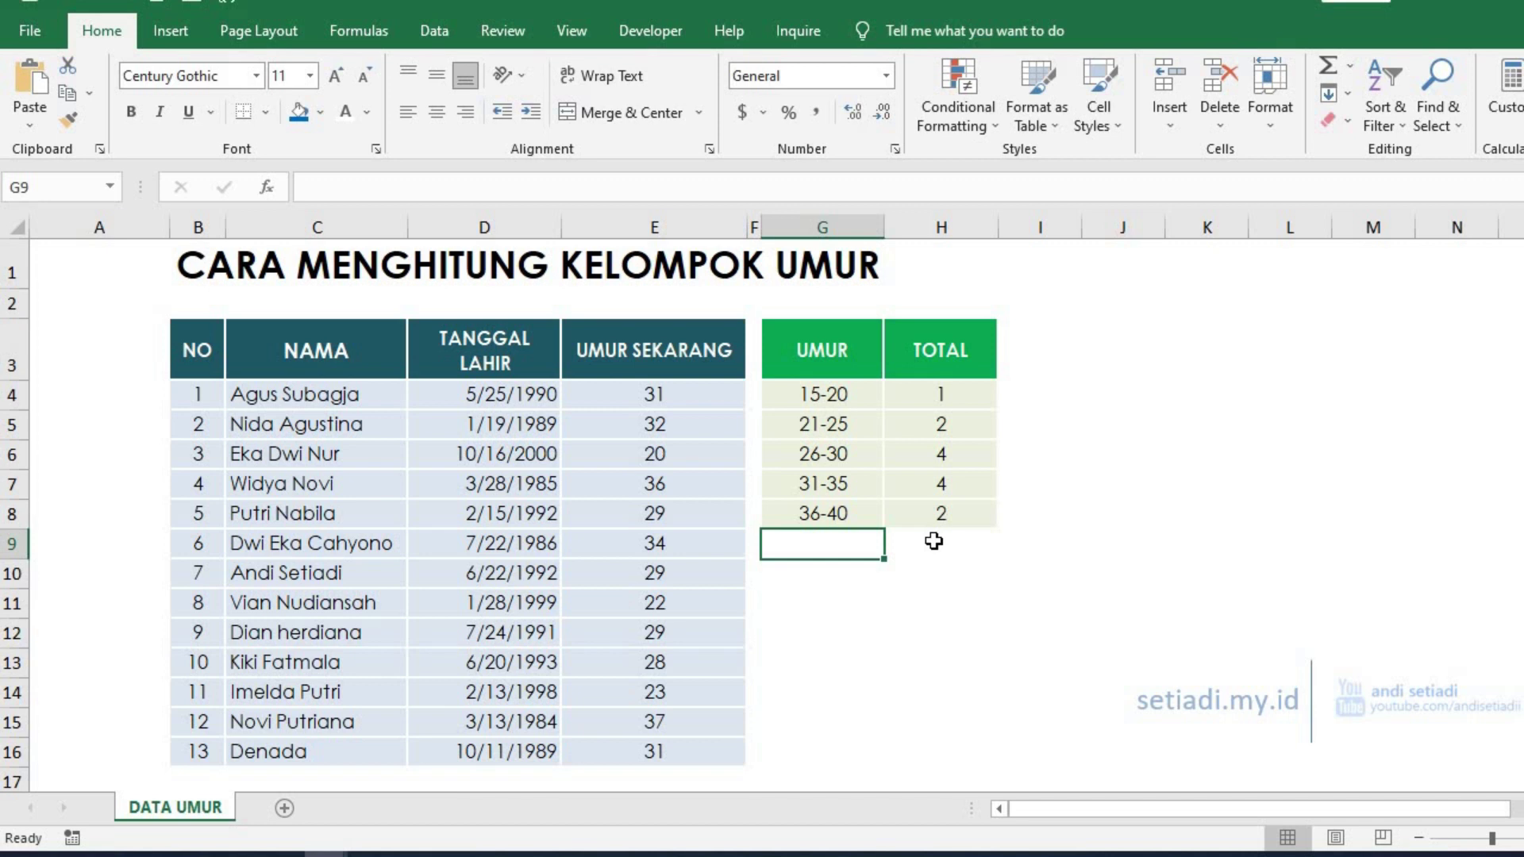
click(942, 510)
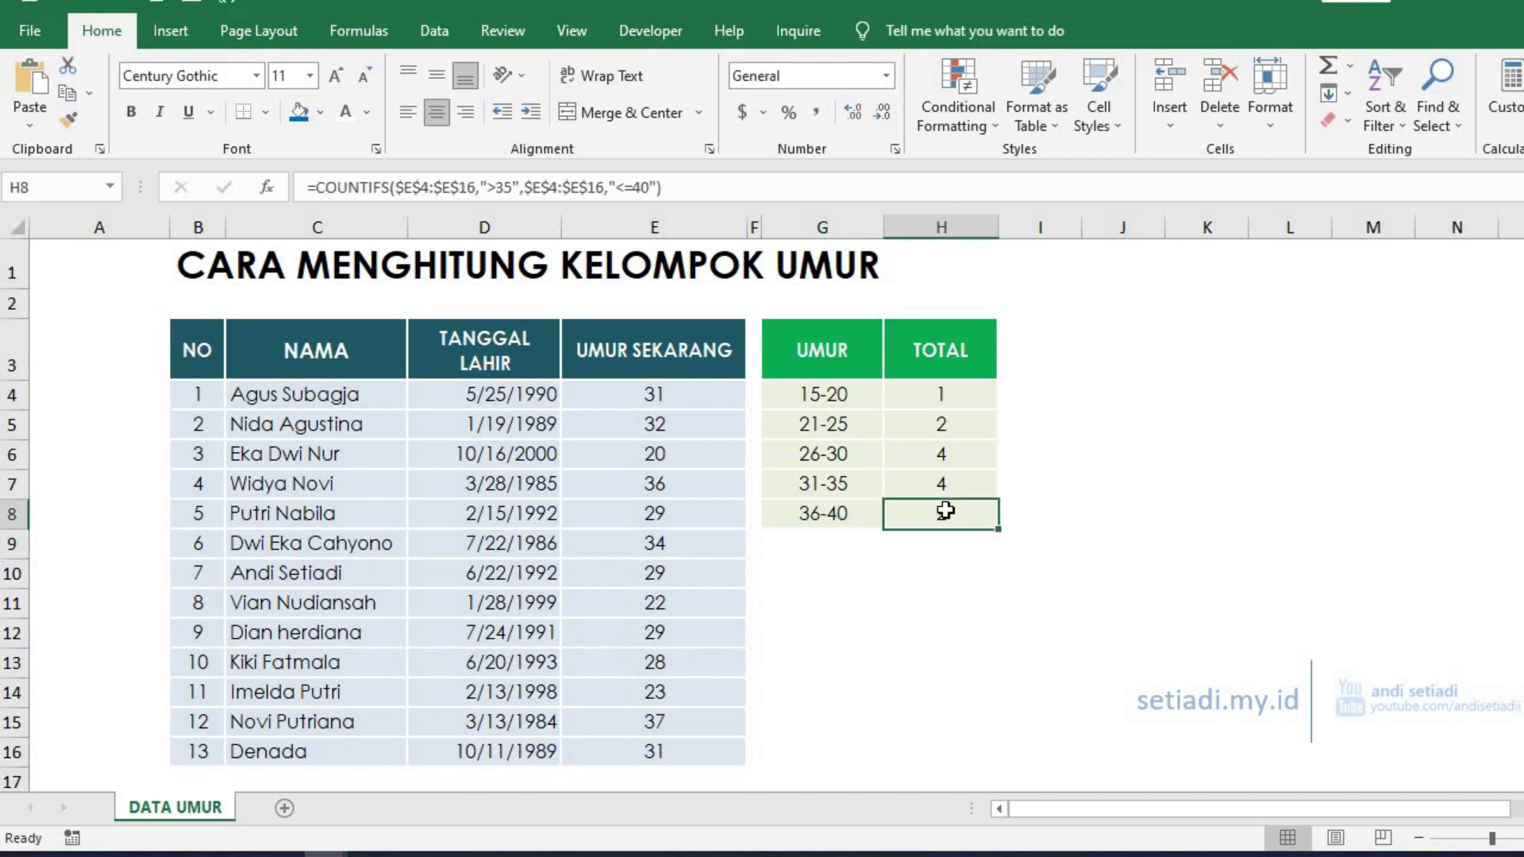